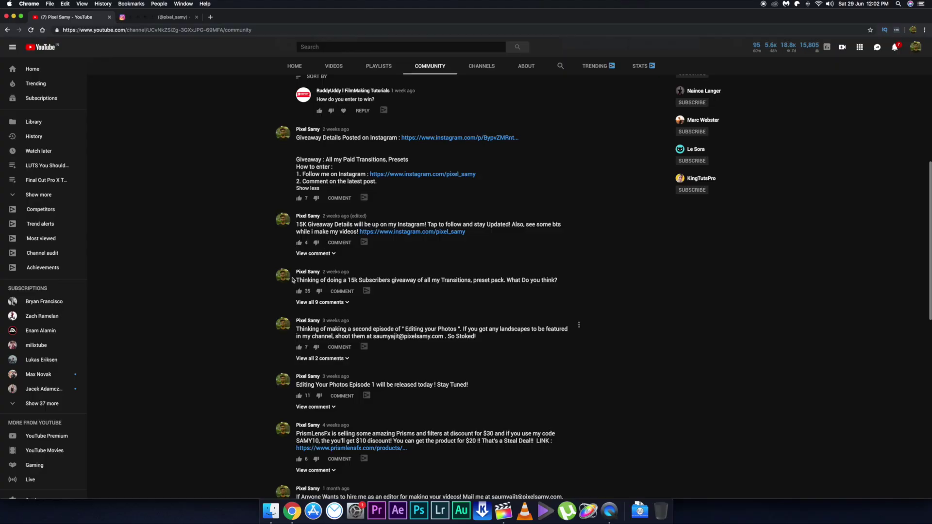
# - Collapse the reply beneath the 15K Subscribers Giveaway post in the YouTube Community tab
pyautogui.scroll(5, 292, 280)
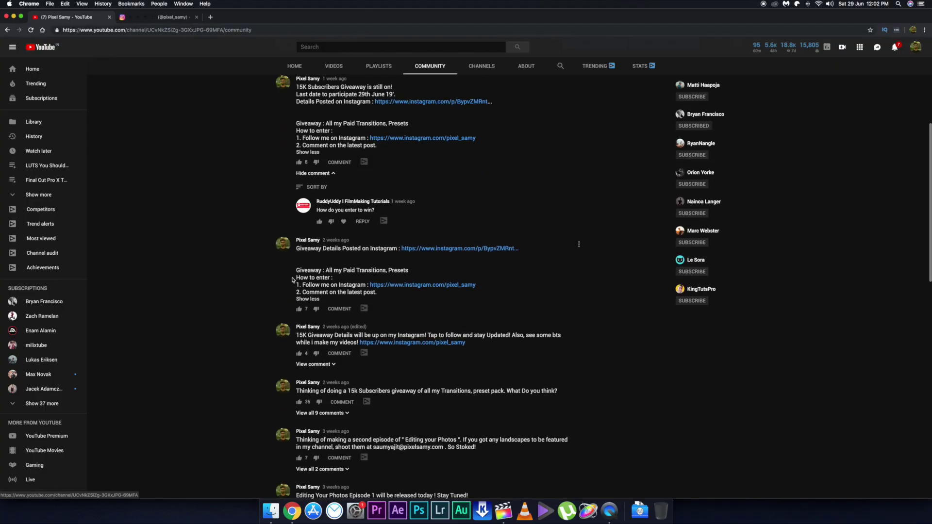
pyautogui.scroll(2, 292, 280)
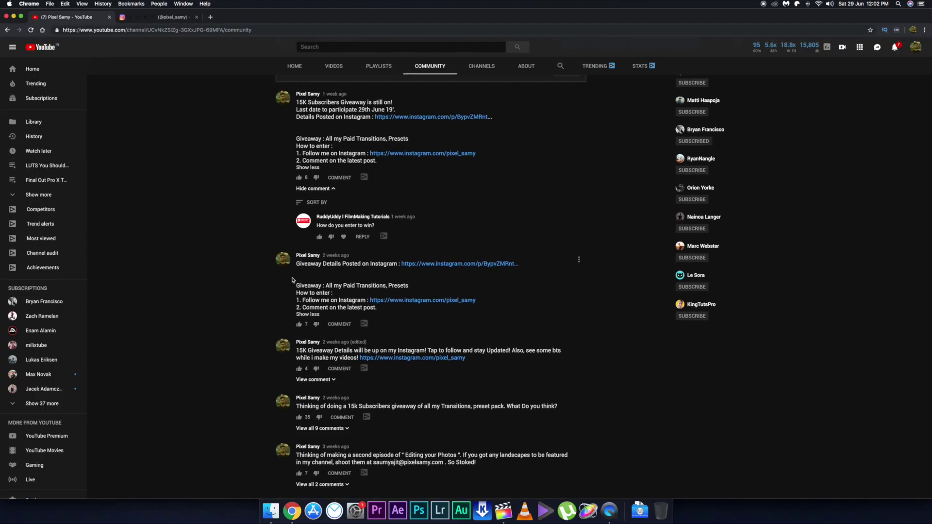
pyautogui.click(323, 189)
pyautogui.scroll(3, 323, 197)
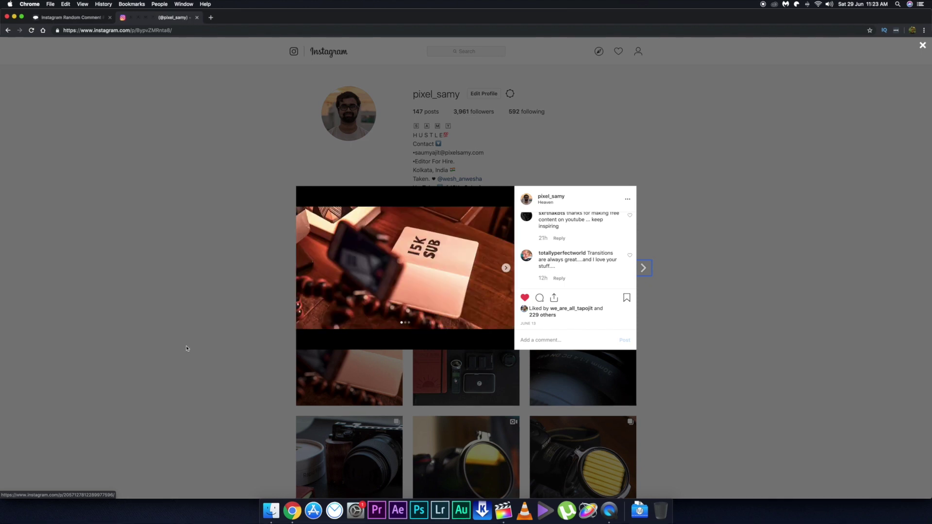
# - Reopen the 15K SUB giveaway post on Instagram and copy its link
pyautogui.click(186, 349)
pyautogui.click(364, 339)
pyautogui.click(627, 199)
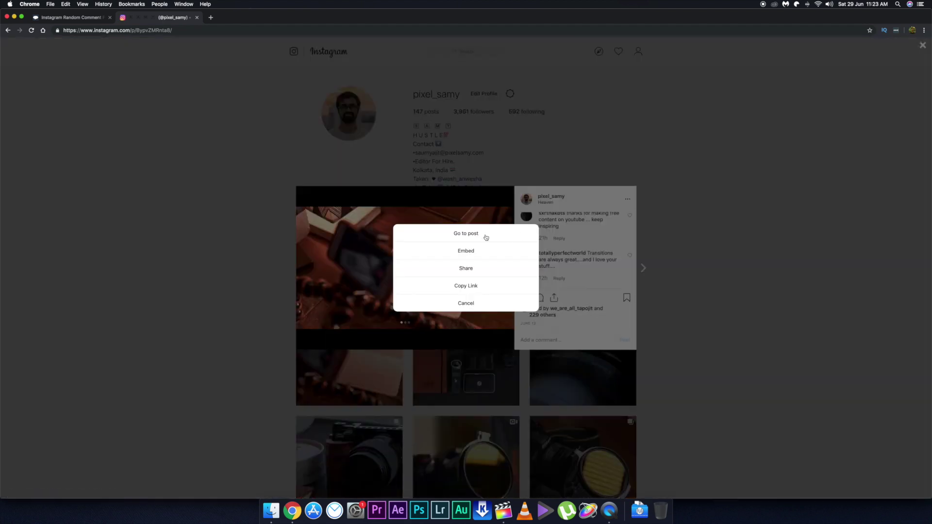
pyautogui.click(474, 286)
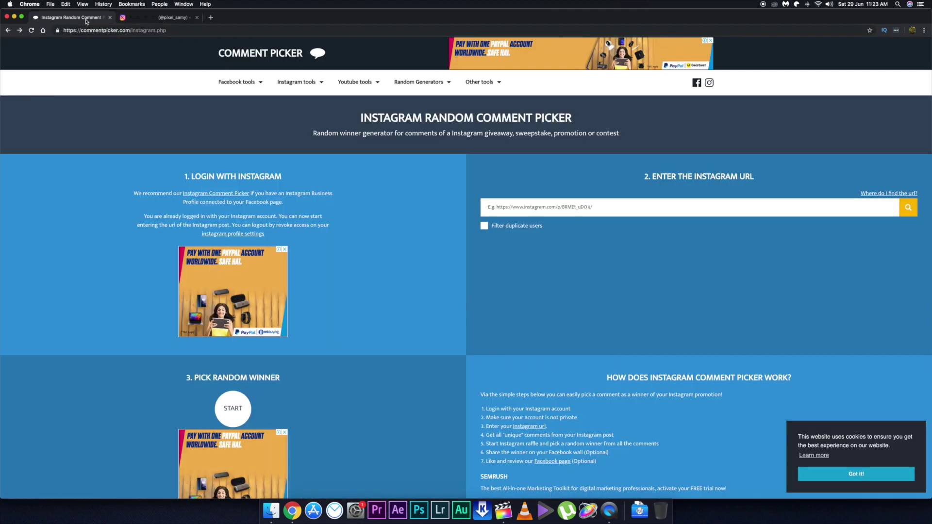
# - Load the post link in Comment Picker, turn off duplicate filtering, and draw a random winner
pyautogui.press('super+v')
pyautogui.press('Return')
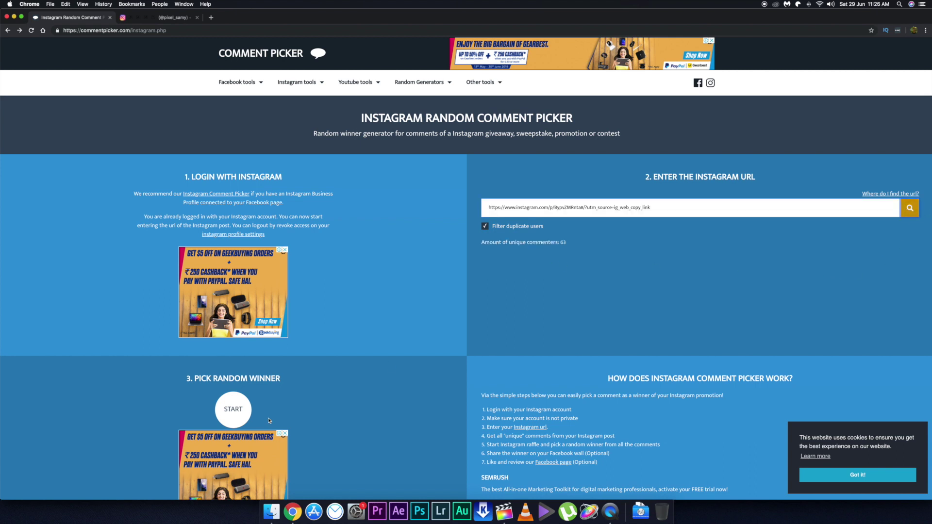
pyautogui.click(485, 227)
pyautogui.click(233, 409)
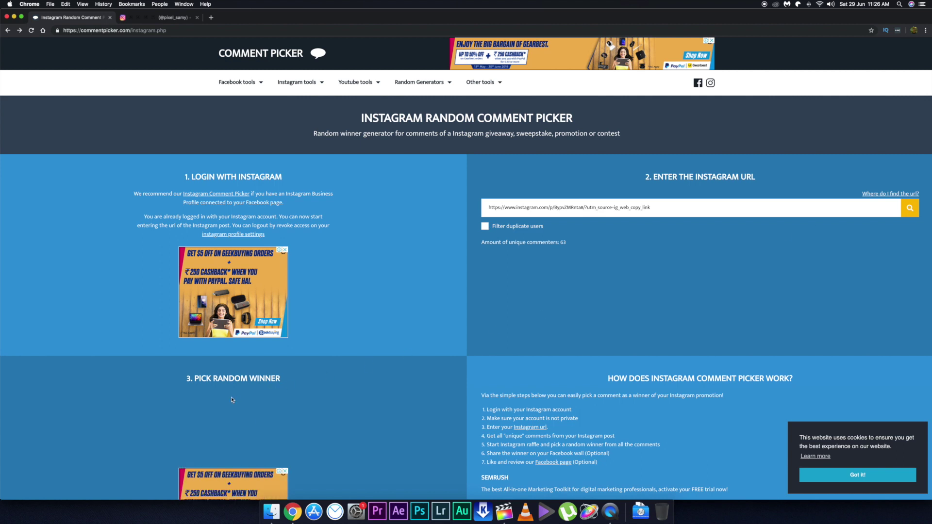
pyautogui.scroll(-3, 433, 306)
pyautogui.scroll(-3, 434, 307)
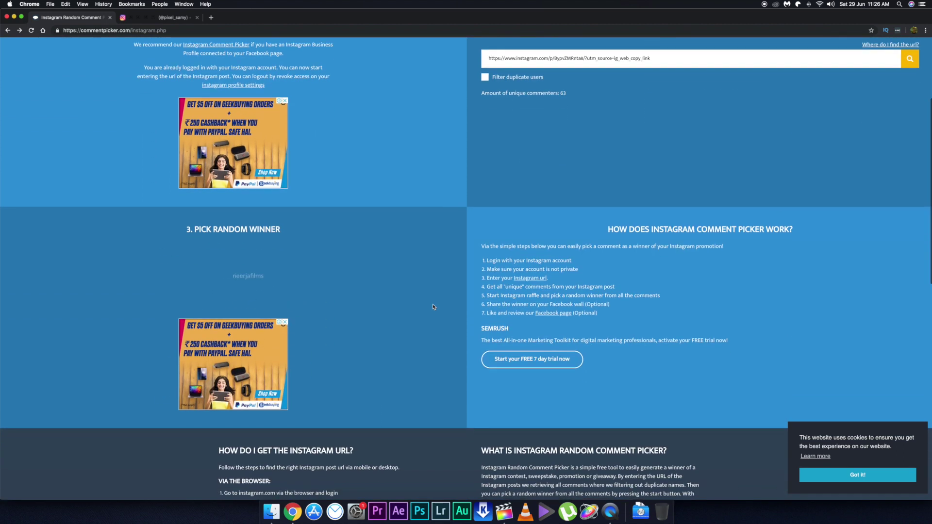
pyautogui.scroll(-1, 434, 307)
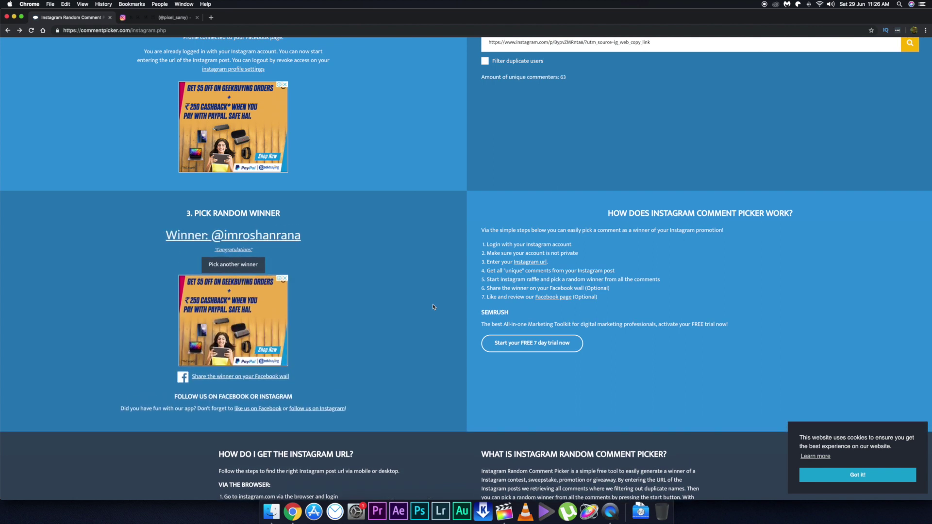
pyautogui.scroll(3, 434, 307)
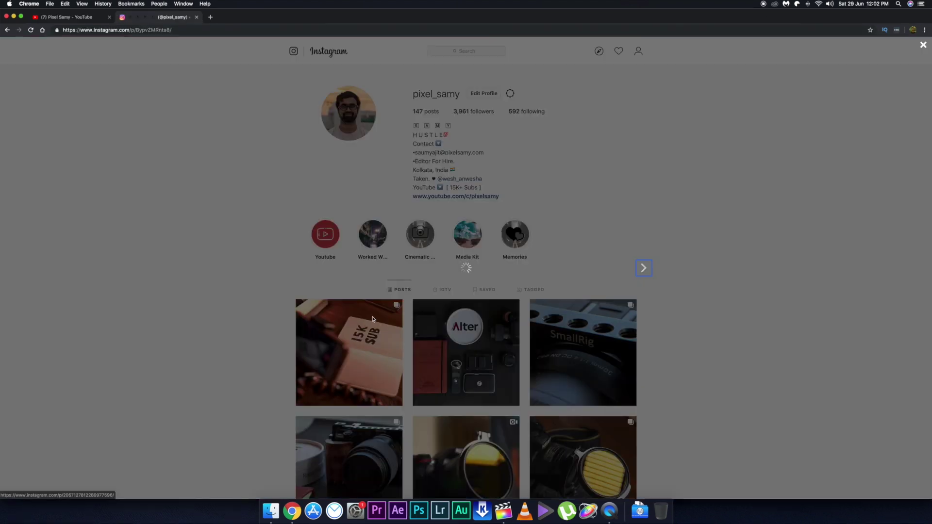
# - Scroll through the comments on the 15K SUB giveaway post
pyautogui.scroll(8, 570, 271)
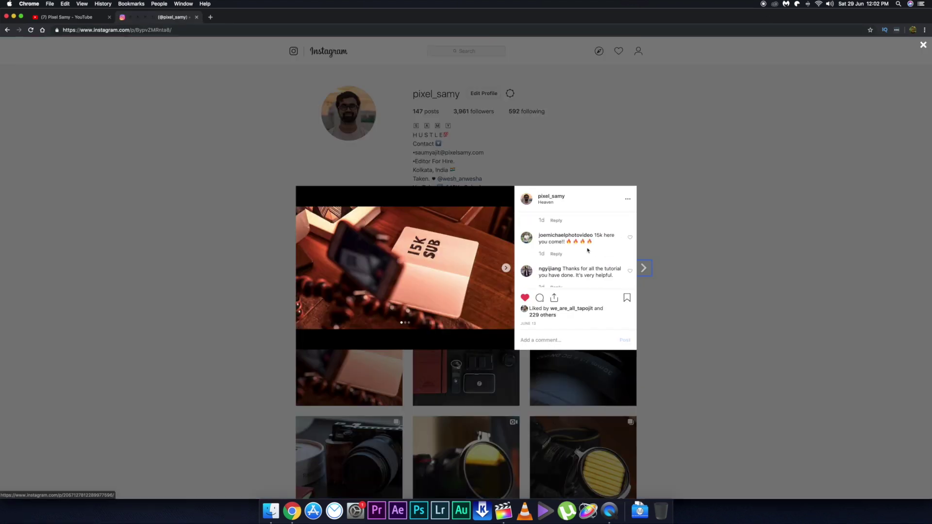
pyautogui.scroll(-5, 587, 247)
pyautogui.scroll(4, 587, 248)
pyautogui.scroll(-5, 587, 248)
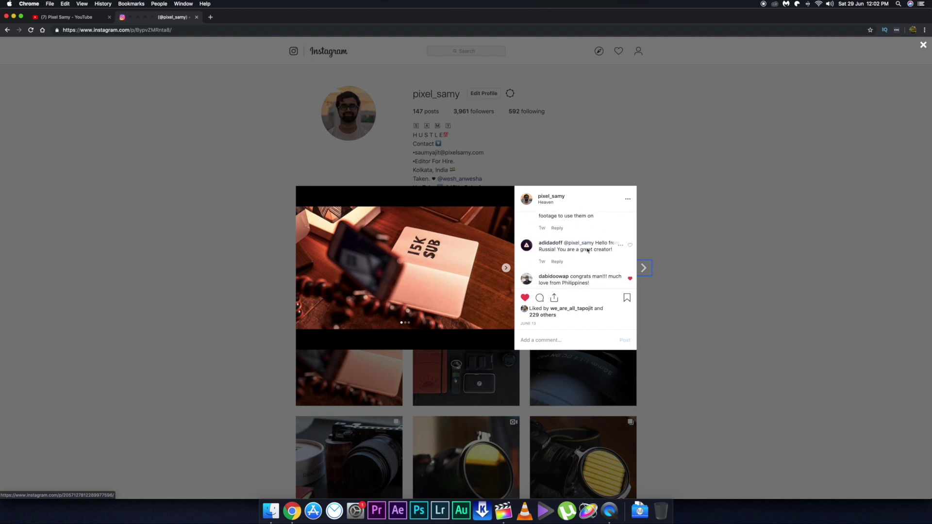
pyautogui.scroll(3, 586, 252)
pyautogui.scroll(-3, 585, 254)
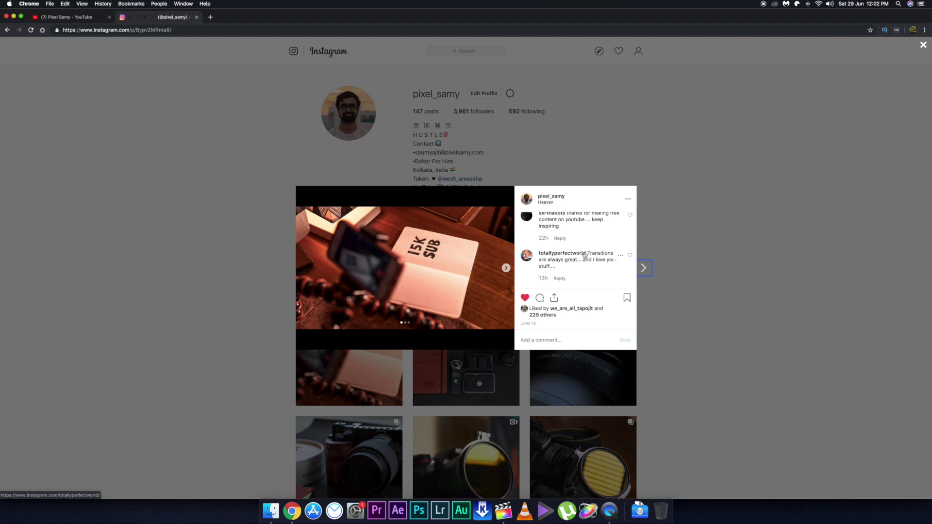
pyautogui.scroll(3, 585, 255)
pyautogui.scroll(-3, 585, 255)
# - Advance the post's carousel to its third item and play the video
pyautogui.click(504, 268)
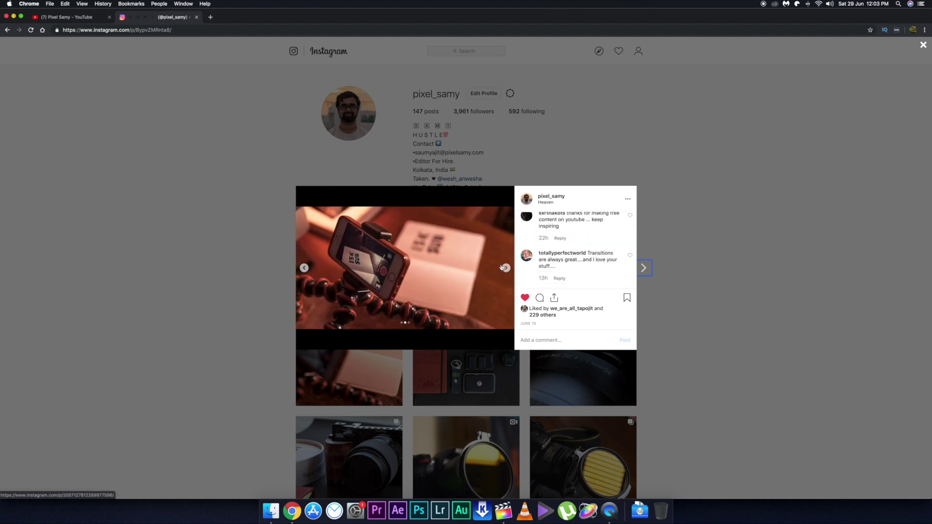
pyautogui.click(505, 268)
pyautogui.click(406, 313)
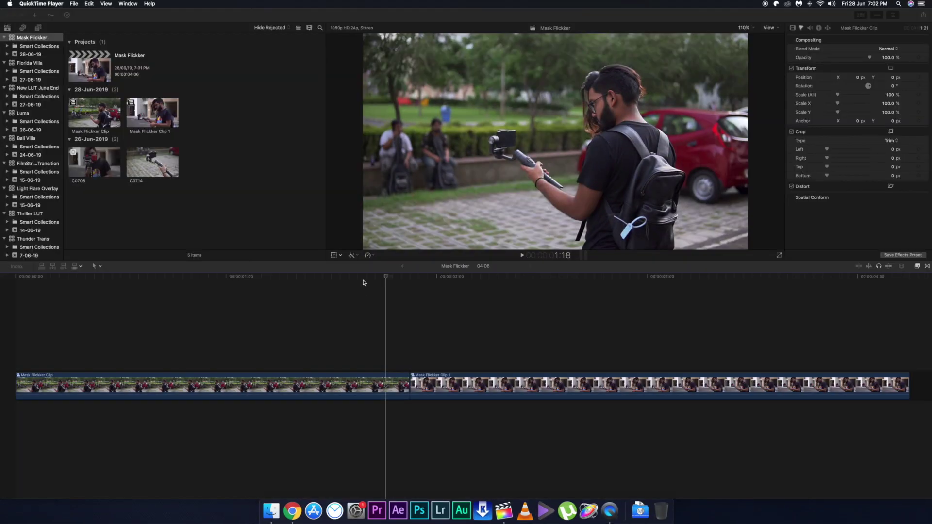
# - Park the playhead at the start of Mask Flickker Clip 1
pyautogui.click(363, 282)
pyautogui.click(289, 286)
pyautogui.press('space')
pyautogui.press('space')
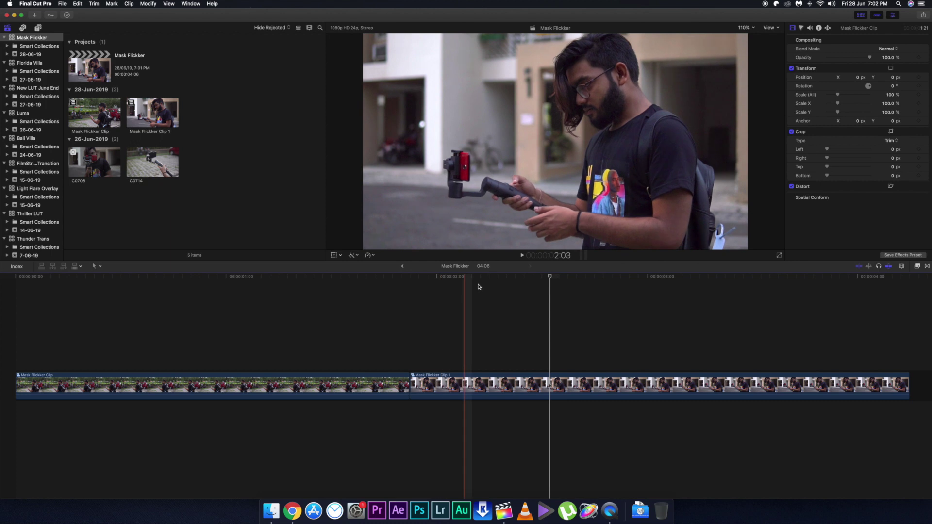
pyautogui.click(412, 282)
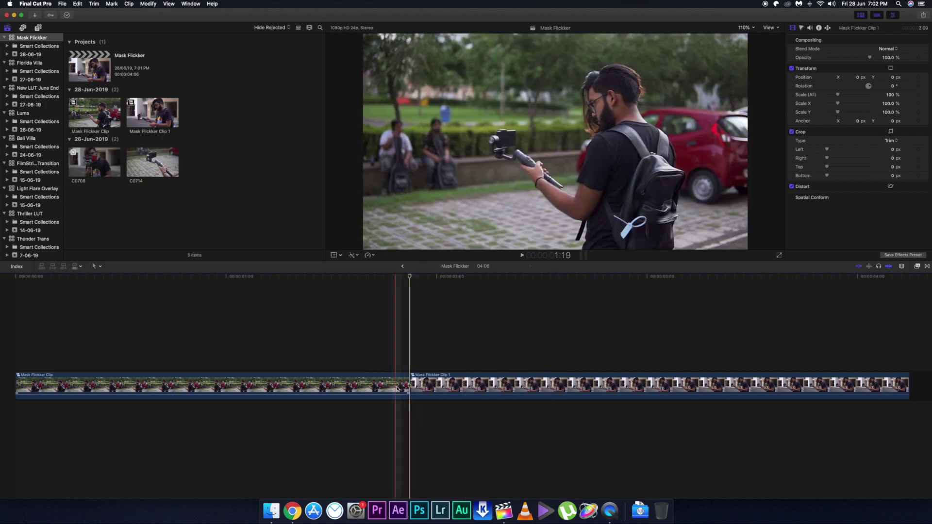
# - Make a shortened hold frame of Clip 1 and connect it above the storyline
pyautogui.click(414, 382)
pyautogui.hotkey('shift', 'h')
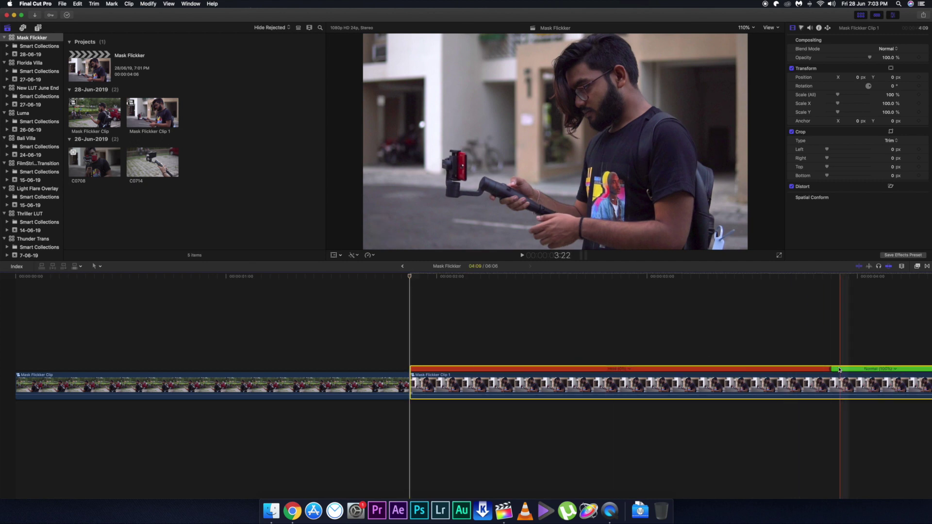
pyautogui.press('l')
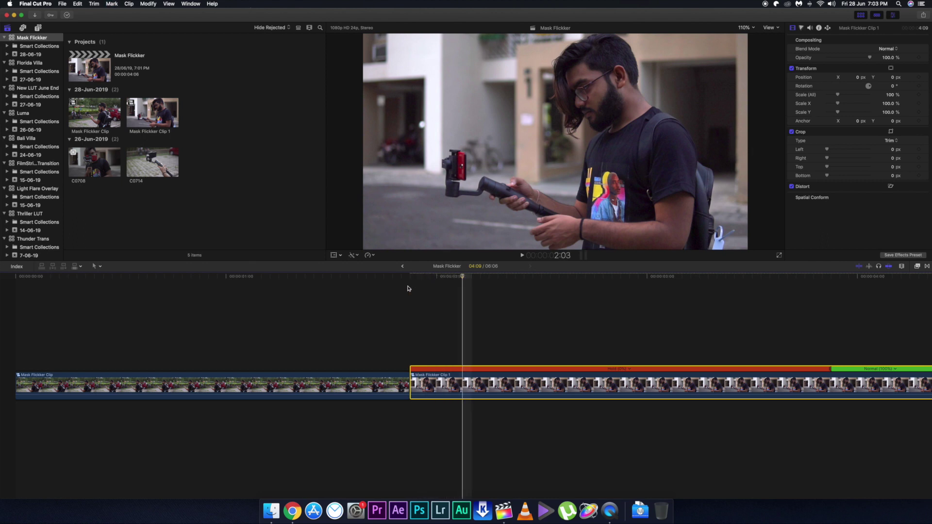
pyautogui.moveTo(831, 370); pyautogui.dragTo(481, 383)
pyautogui.press('cmd+b')
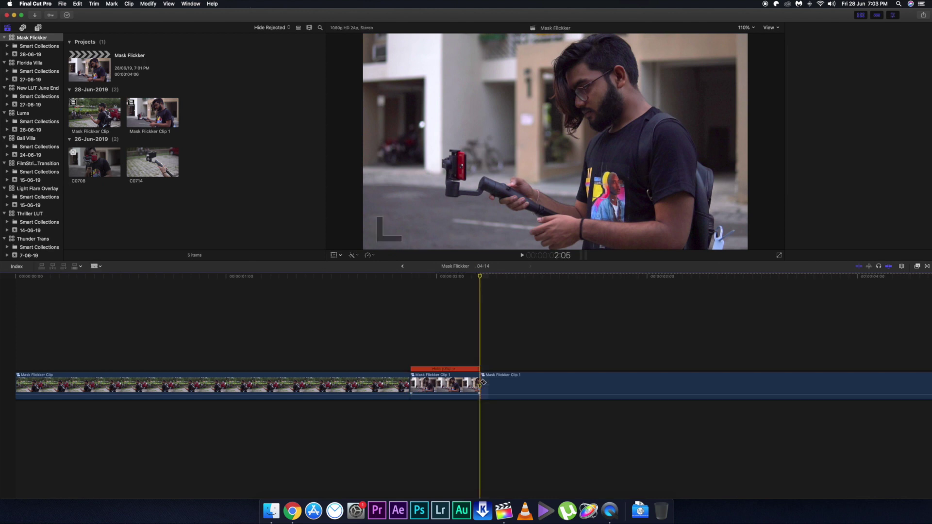
pyautogui.moveTo(473, 384); pyautogui.dragTo(404, 353)
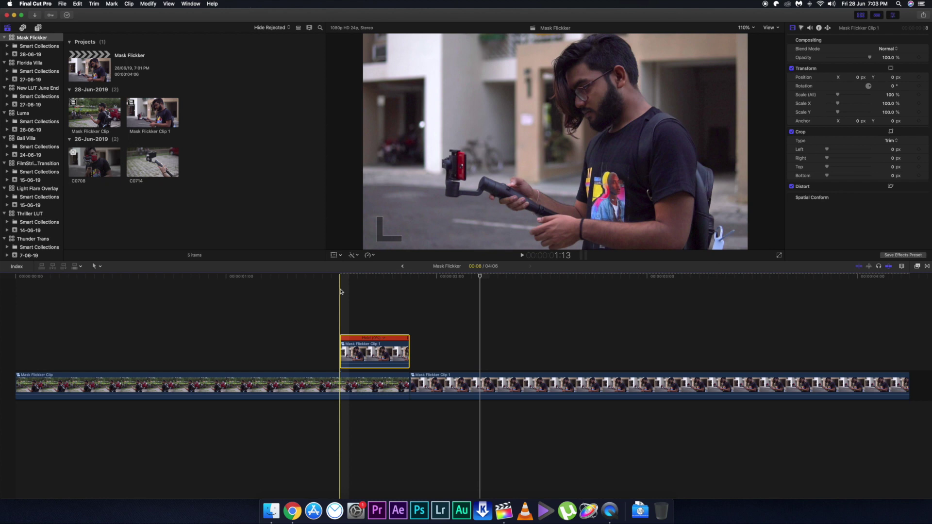
# - Deselect the connected hold clip and show the Effects browser
pyautogui.click(341, 291)
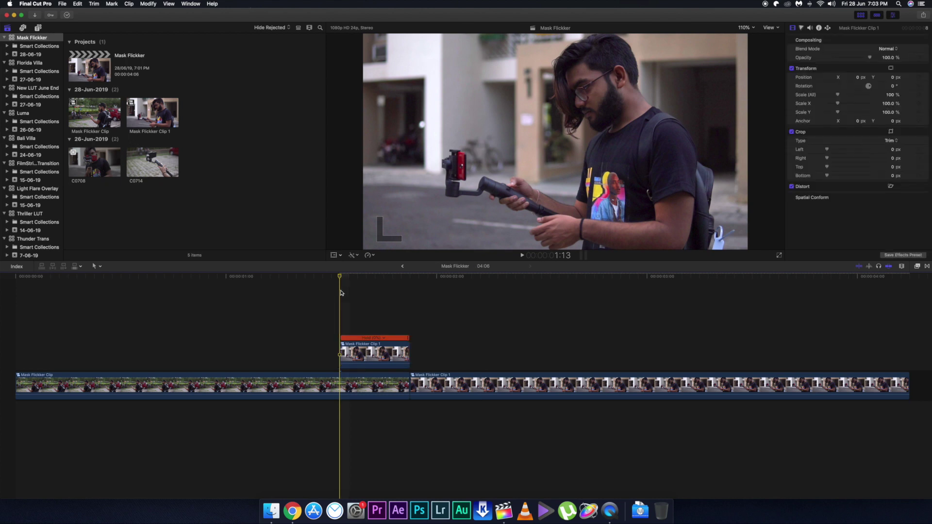
pyautogui.press('Left')
pyautogui.press('Left')
pyautogui.press('Left')
pyautogui.press('Left')
pyautogui.press('cmd+5')
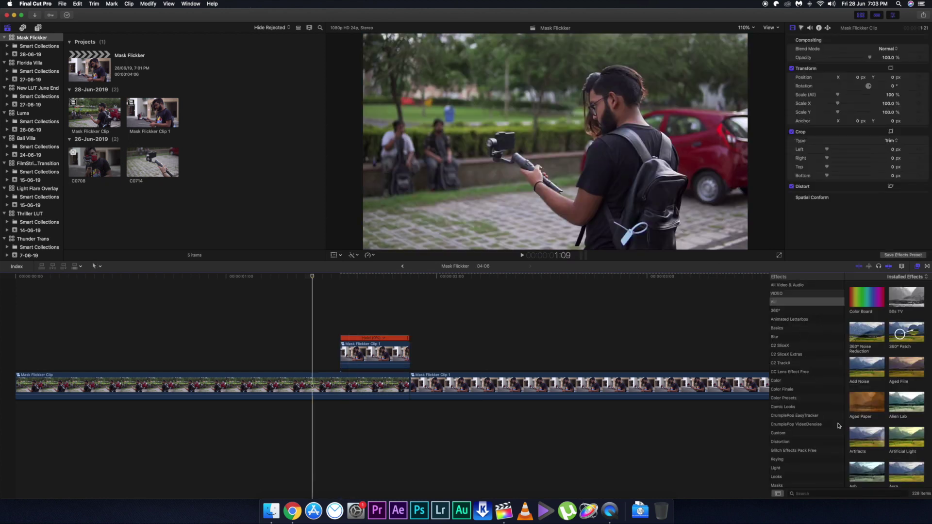
# - Apply Draw Mask to the connected Clip 1 copy and set the viewer zoom to 50%
pyautogui.click(816, 494)
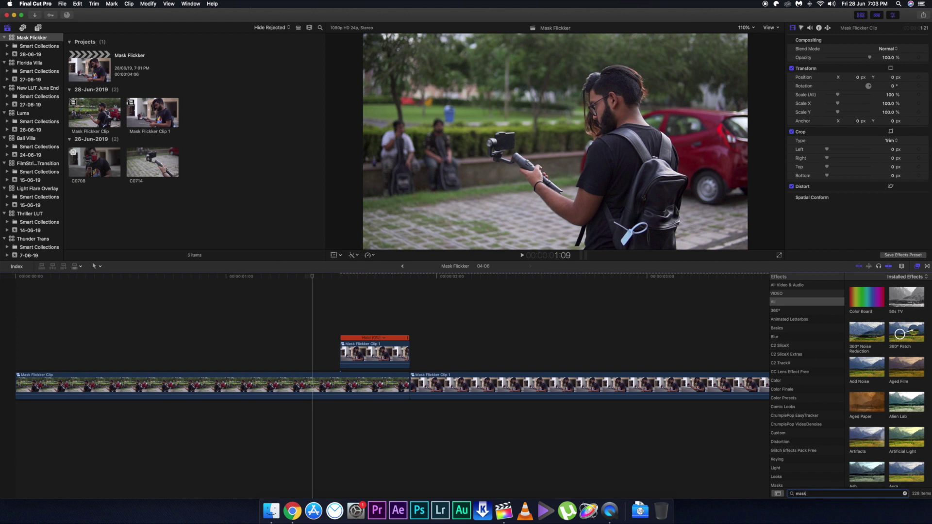
pyautogui.moveTo(906, 406); pyautogui.dragTo(368, 350)
pyautogui.click(367, 346)
pyautogui.click(375, 344)
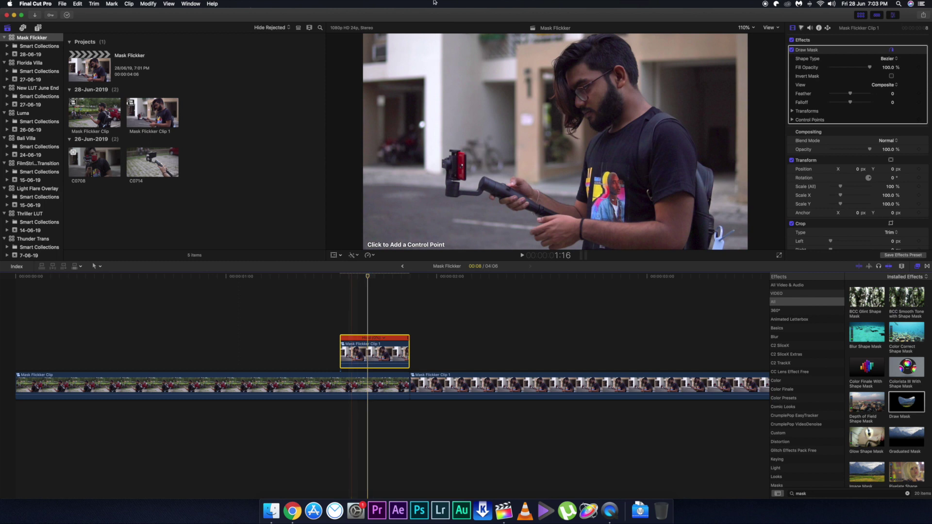
pyautogui.click(743, 28)
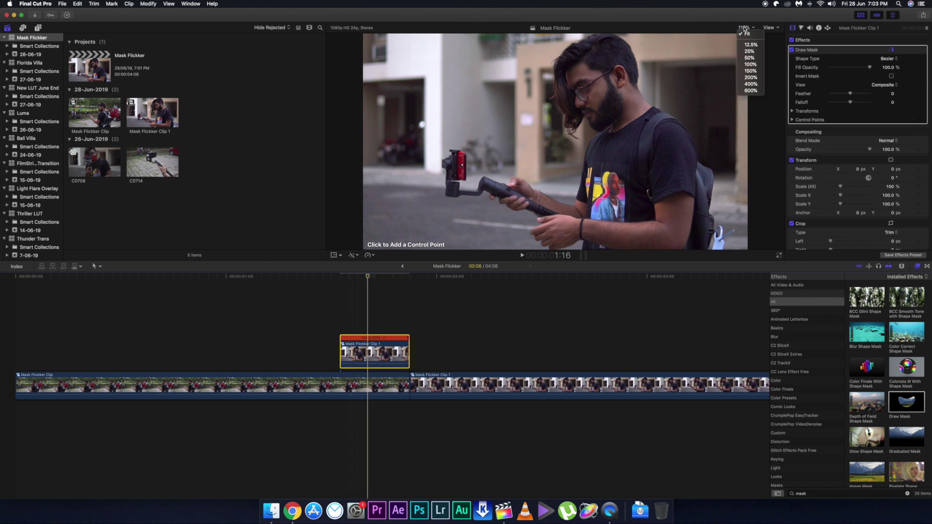
pyautogui.click(755, 63)
# - Trace a closed Bezier mask around the man, then duplicate the masked clip onto a layer above
pyautogui.click(582, 91)
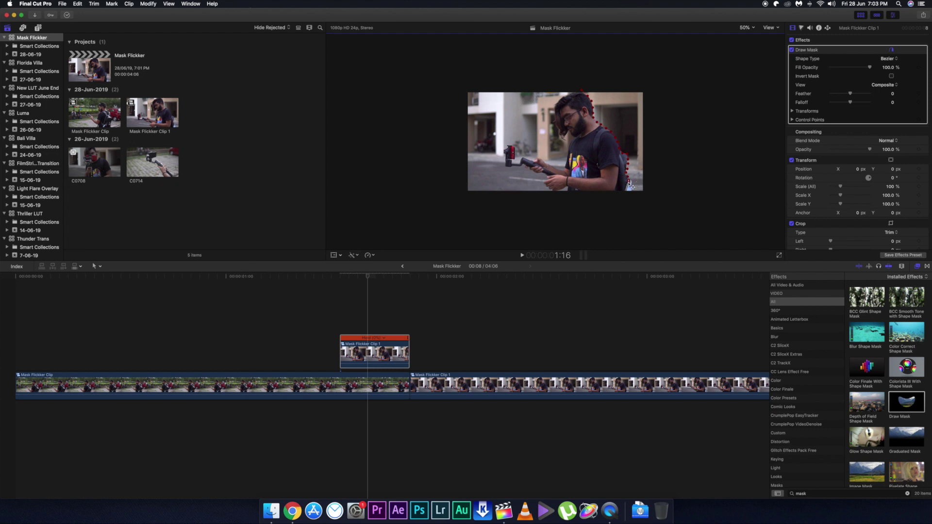
pyautogui.click(672, 71)
pyautogui.click(582, 92)
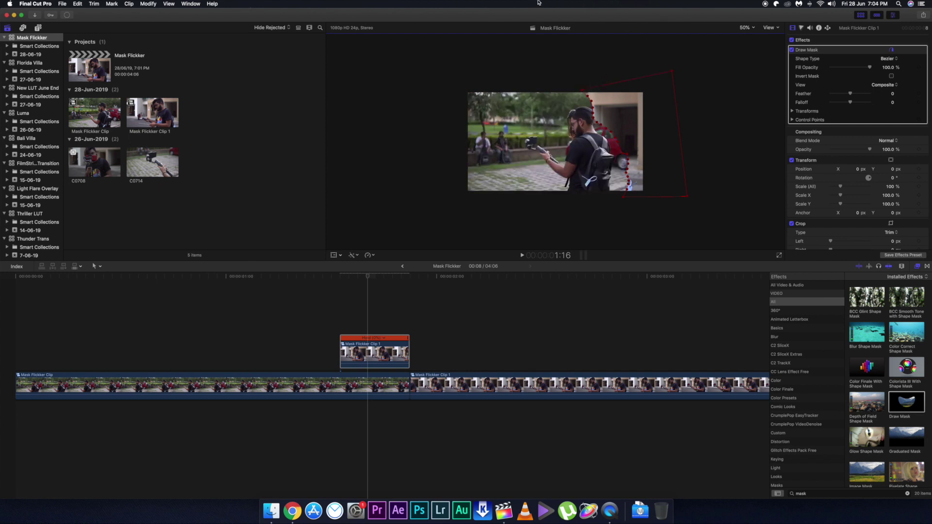
pyautogui.moveTo(374, 354); pyautogui.dragTo(379, 354)
pyautogui.click(379, 328)
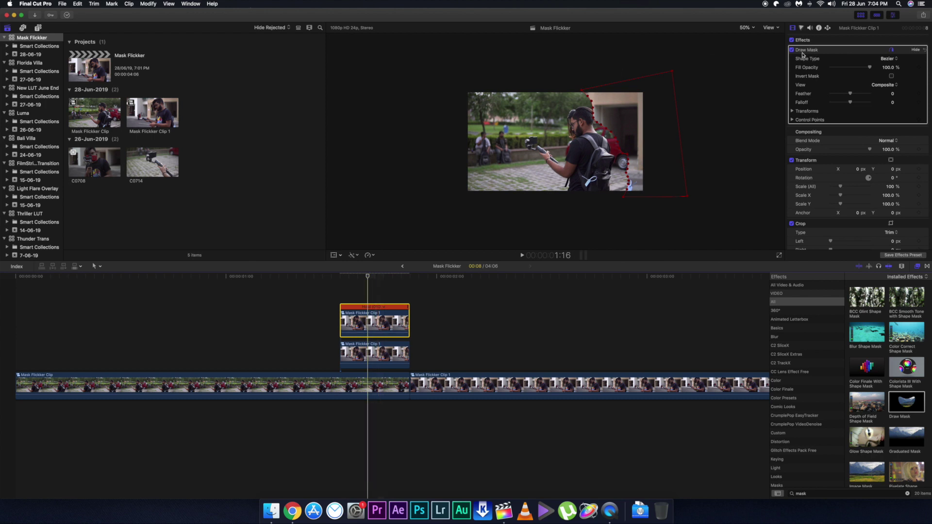
# - Turn on Invert Mask for the top copy, hide the Effects browser, and reselect that clip
pyautogui.click(892, 76)
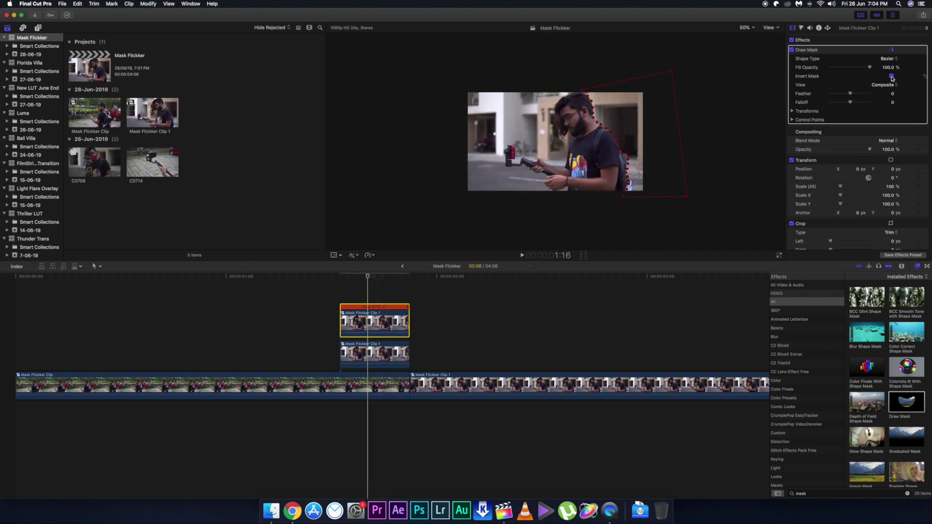
pyautogui.click(644, 347)
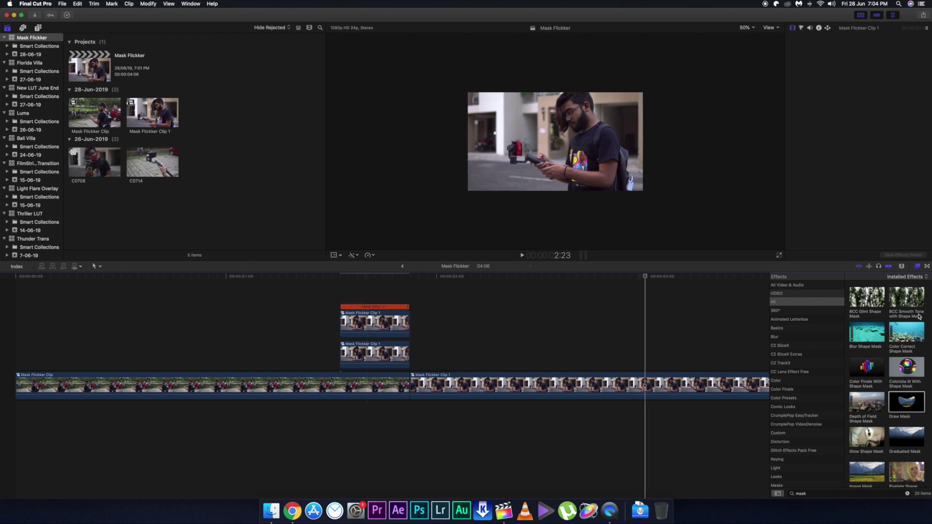
pyautogui.click(915, 266)
pyautogui.click(336, 285)
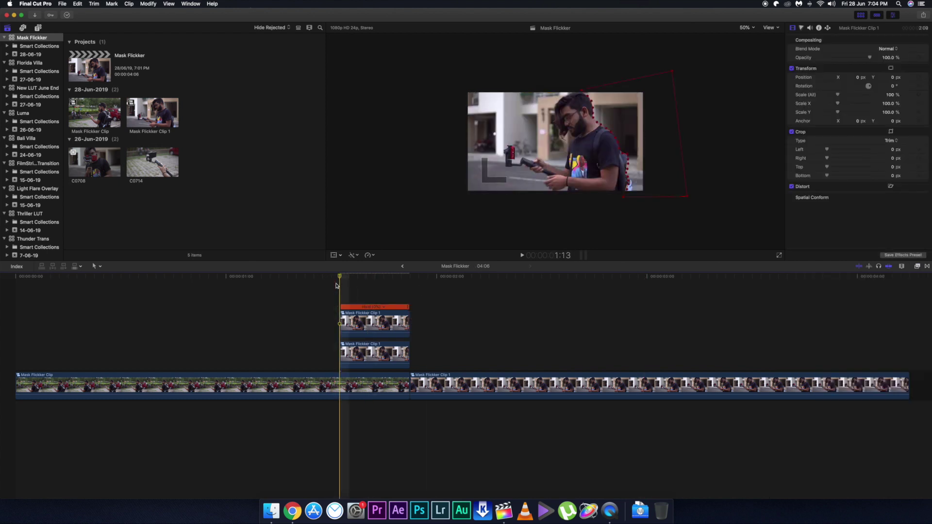
pyautogui.click(353, 329)
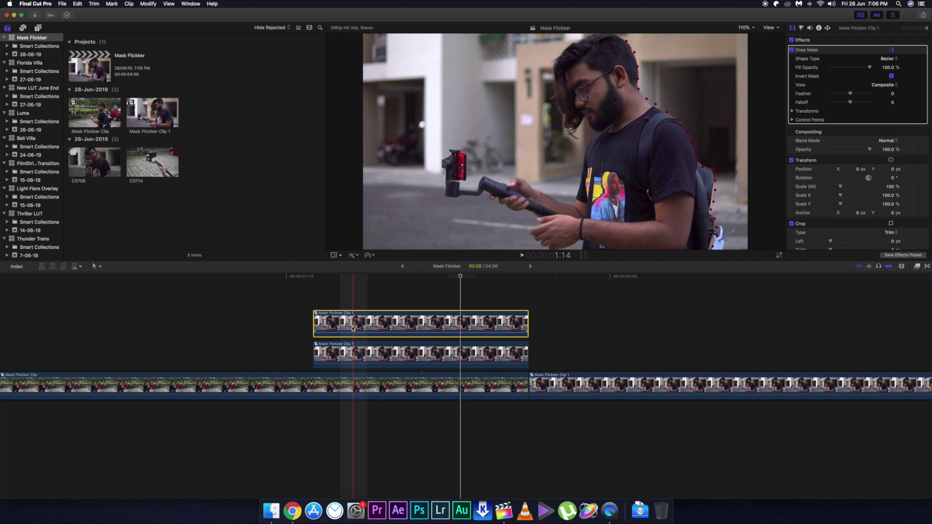
# - Blade the lower masked copy at four points a few frames apart and trim the top copy's start later
pyautogui.click(347, 348)
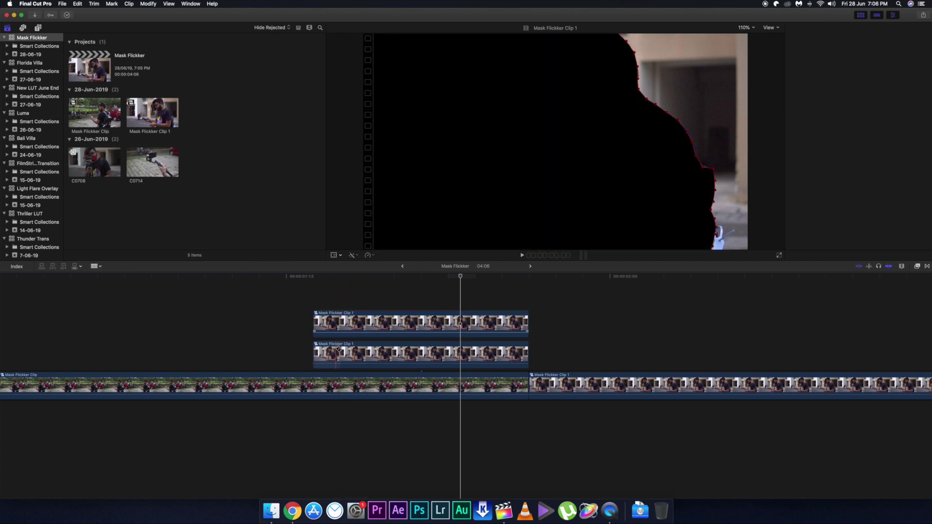
pyautogui.click(341, 348)
pyautogui.click(368, 348)
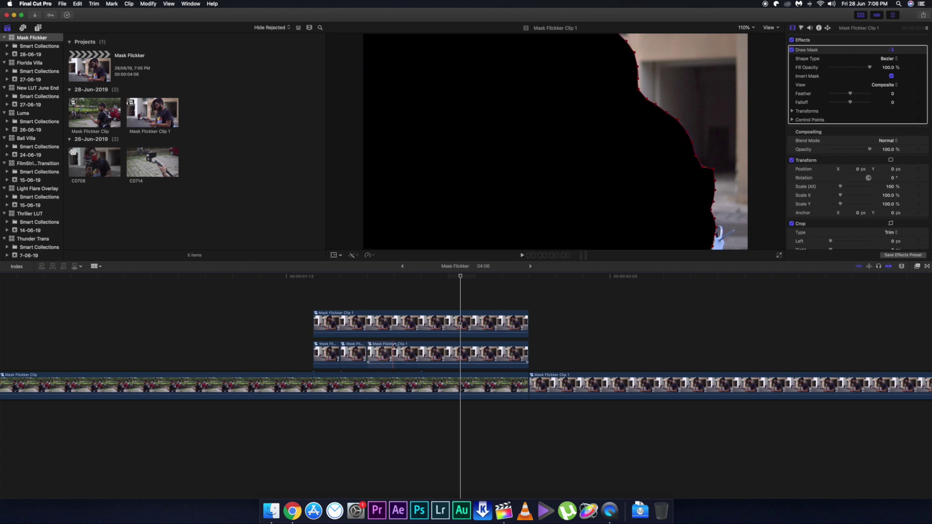
pyautogui.click(395, 348)
pyautogui.click(422, 347)
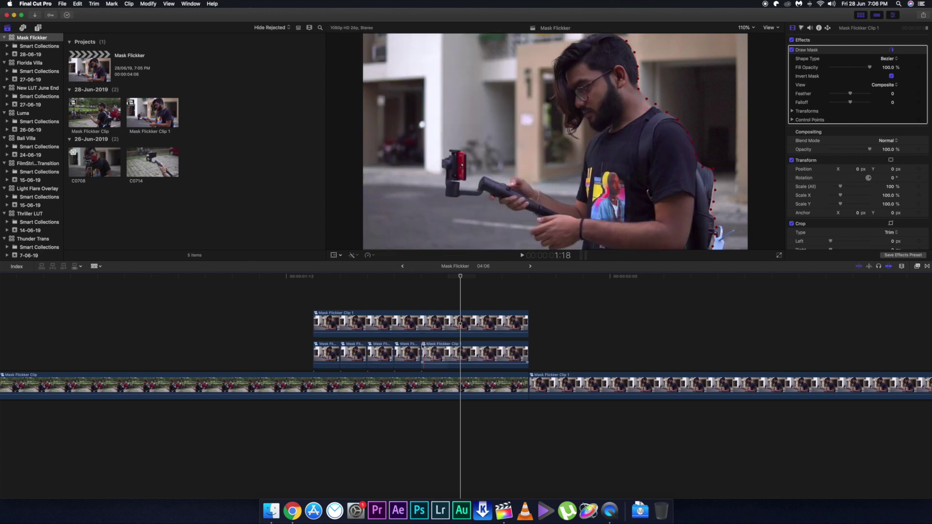
pyautogui.press('a')
pyautogui.moveTo(316, 321); pyautogui.dragTo(422, 321)
# - Disable two alternating pieces of the lower copy and play back the flicker
pyautogui.click(362, 354)
pyautogui.press('v')
pyautogui.click(407, 354)
pyautogui.press('v')
pyautogui.click(250, 316)
pyautogui.press('space')
pyautogui.press('space')
# - Paste copies of the four lower pieces earlier on the timeline and review the flicker
pyautogui.moveTo(338, 335); pyautogui.dragTo(406, 364)
pyautogui.click(206, 307)
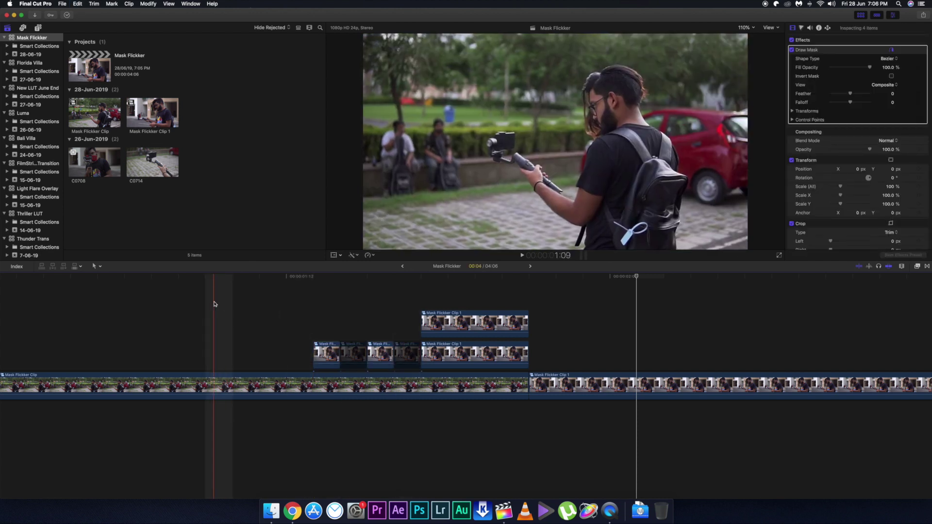
pyautogui.press('super+v')
pyautogui.press('space')
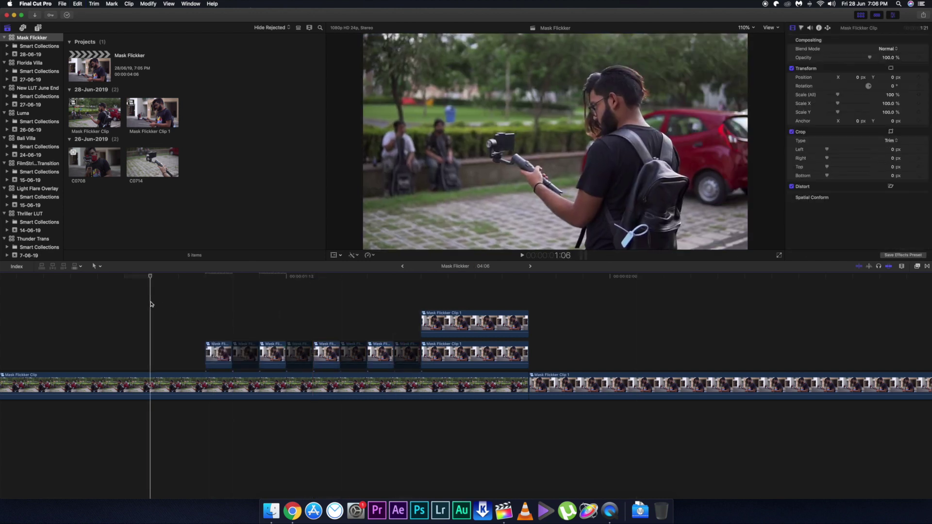
pyautogui.hscroll(-10, 151, 305)
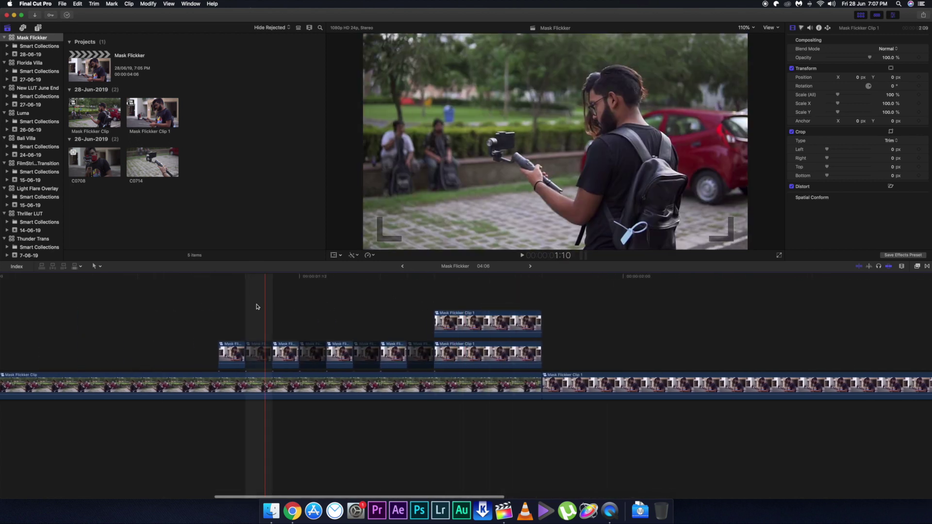
pyautogui.press('l')
# - Blade the top inverted copy into four short pieces
pyautogui.press('b')
pyautogui.click(460, 321)
pyautogui.click(488, 320)
pyautogui.click(515, 319)
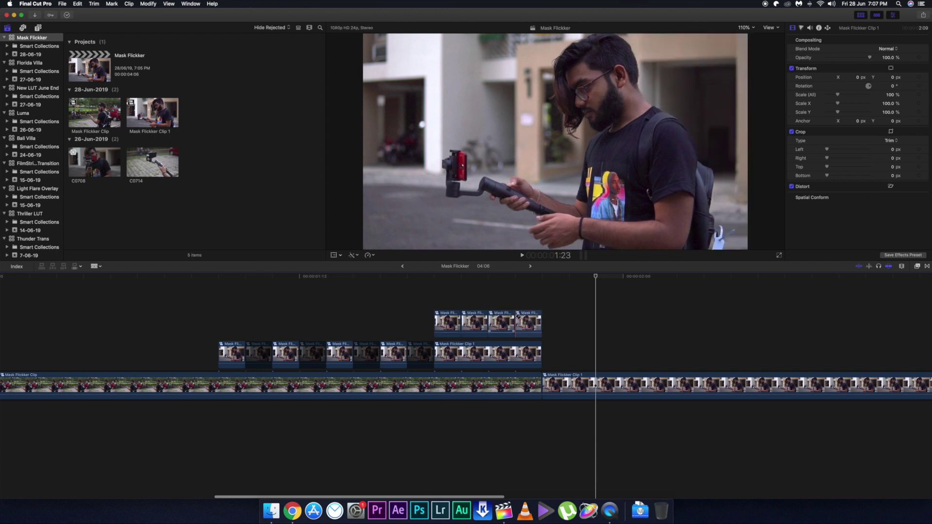
pyautogui.press('a')
pyautogui.click(478, 321)
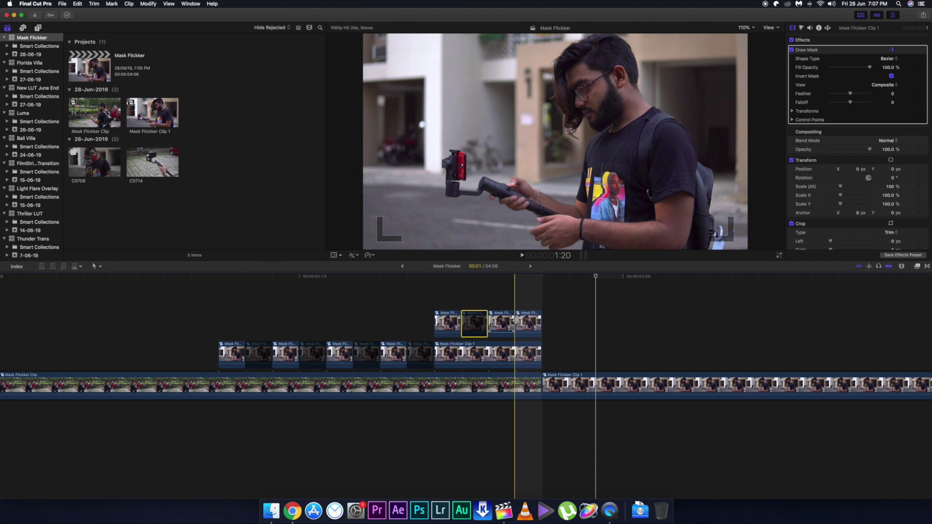
# - Select all 13 connected flicker pieces and move them earlier on the timeline
pyautogui.click(522, 323)
pyautogui.moveTo(555, 308)
pyautogui.mouseDown()
pyautogui.moveTo(245, 359)
pyautogui.moveTo(280, 359)
pyautogui.mouseUp()
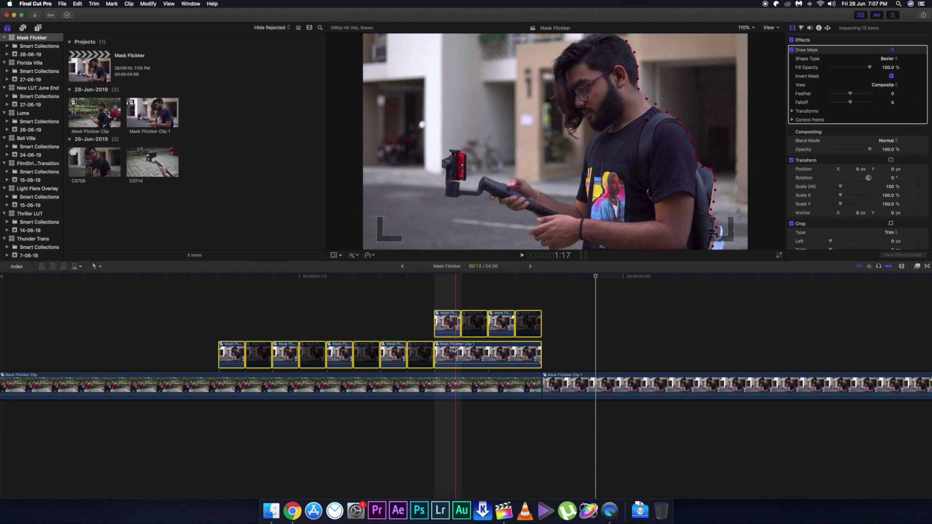
pyautogui.click(456, 350)
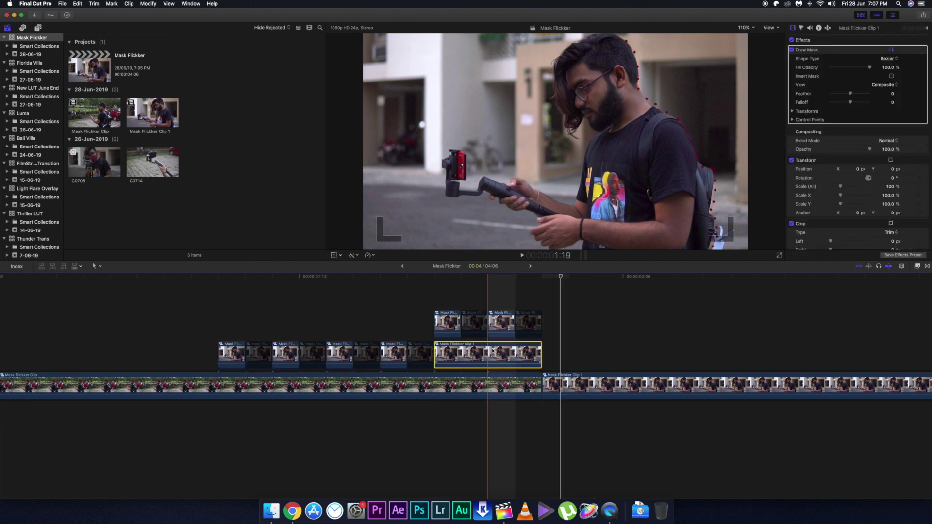
pyautogui.moveTo(546, 306); pyautogui.dragTo(221, 369)
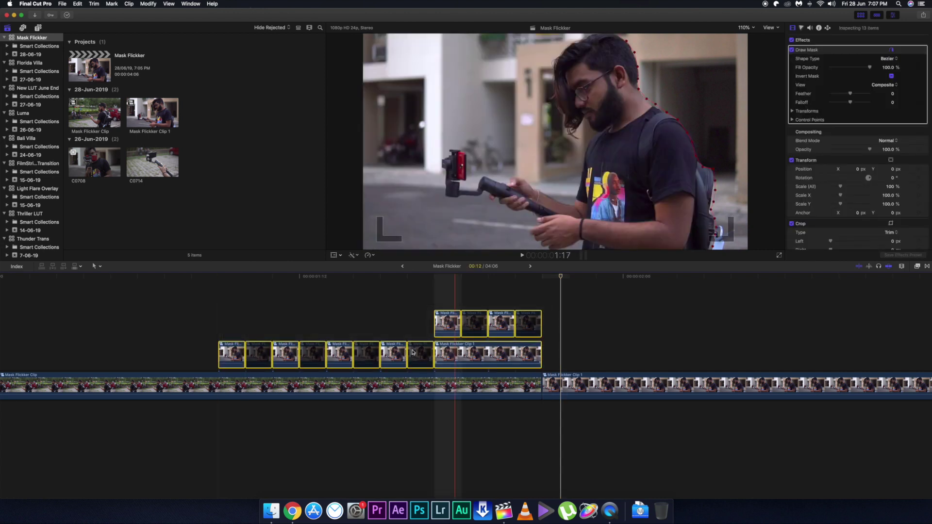
pyautogui.moveTo(413, 352); pyautogui.dragTo(306, 352)
pyautogui.click(453, 305)
# - Paste copies of the four top-row pieces into the middle row at the playhead
pyautogui.moveTo(447, 304)
pyautogui.mouseDown()
pyautogui.moveTo(326, 337)
pyautogui.moveTo(340, 330)
pyautogui.mouseUp()
pyautogui.click(437, 287)
pyautogui.press('super+v')
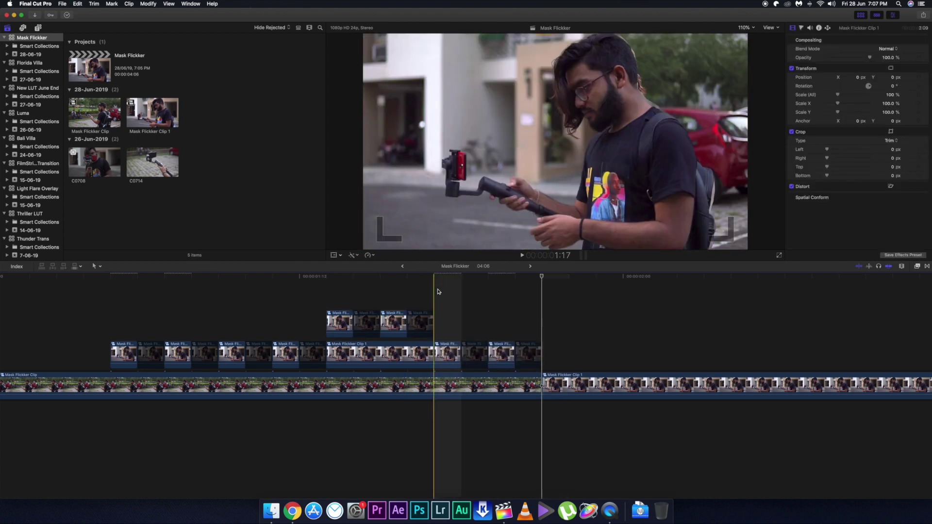
# - Drag the middle-row Mask Flickker Clip 1 to the end of the flicker pieces and play it back
pyautogui.click(397, 358)
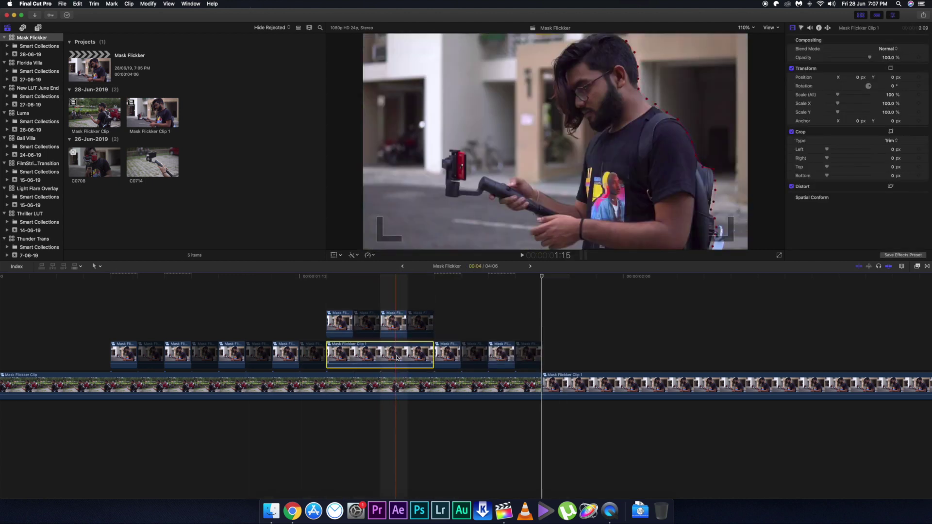
pyautogui.moveTo(394, 358); pyautogui.dragTo(515, 358)
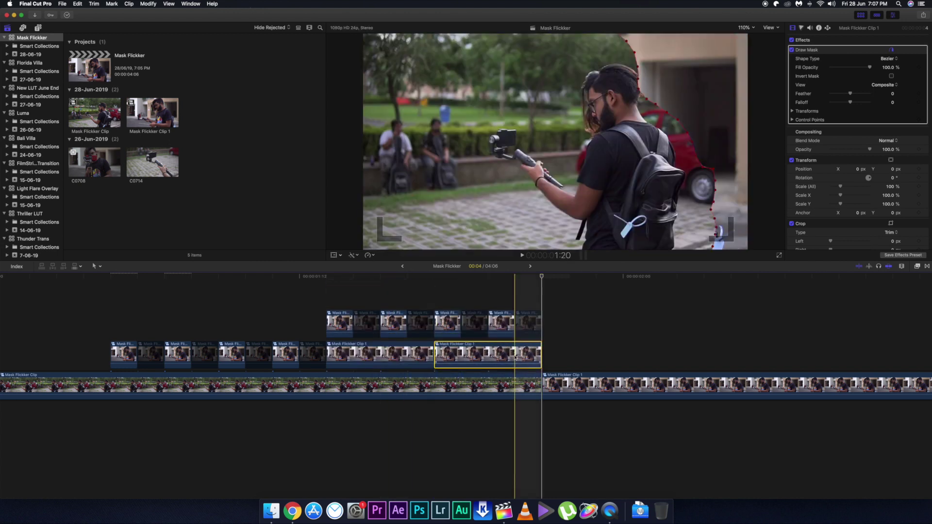
pyautogui.click(72, 301)
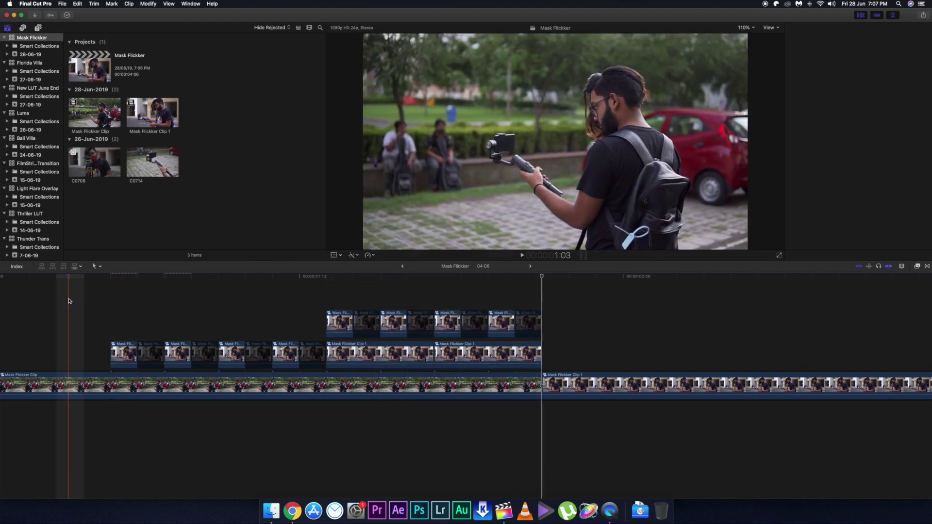
pyautogui.press('space')
pyautogui.press('space')
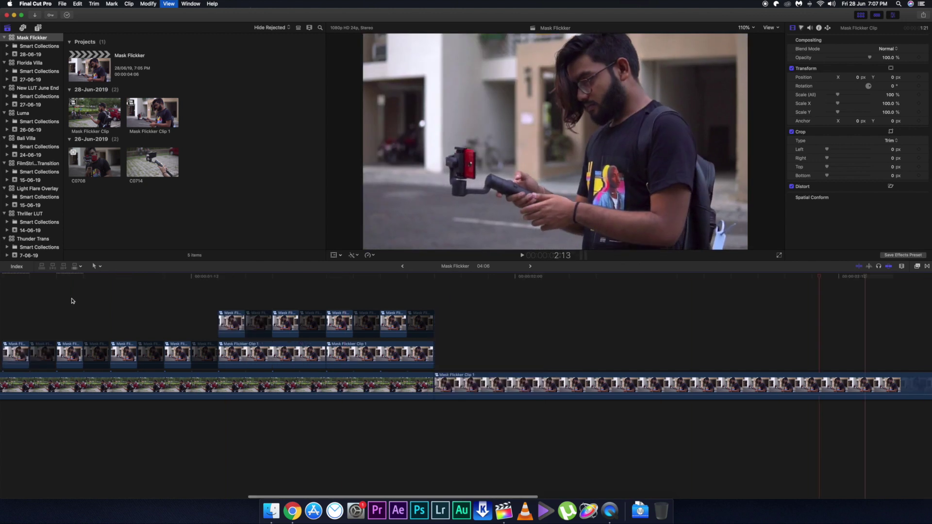
pyautogui.hotkey('shift', 'z')
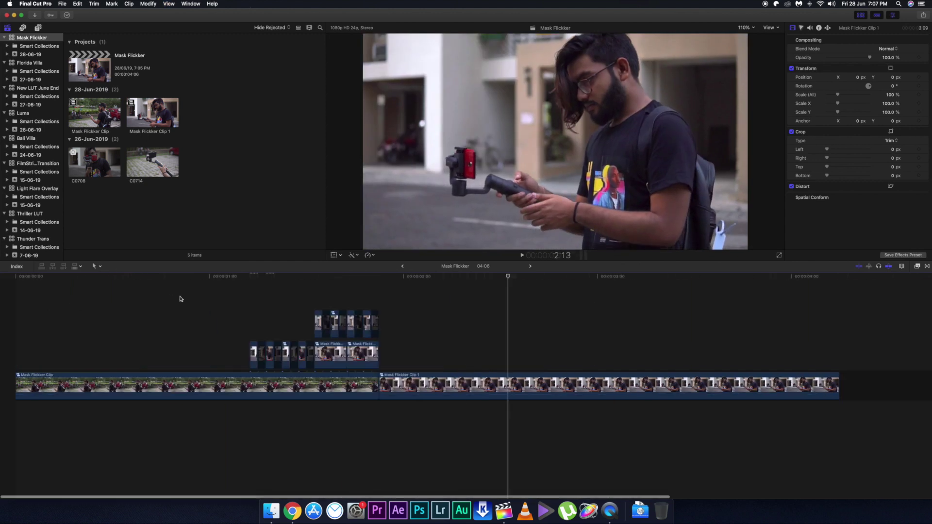
# - Play the finished mask flicker transition full screen, then return to the edit point
pyautogui.click(236, 296)
pyautogui.press('space')
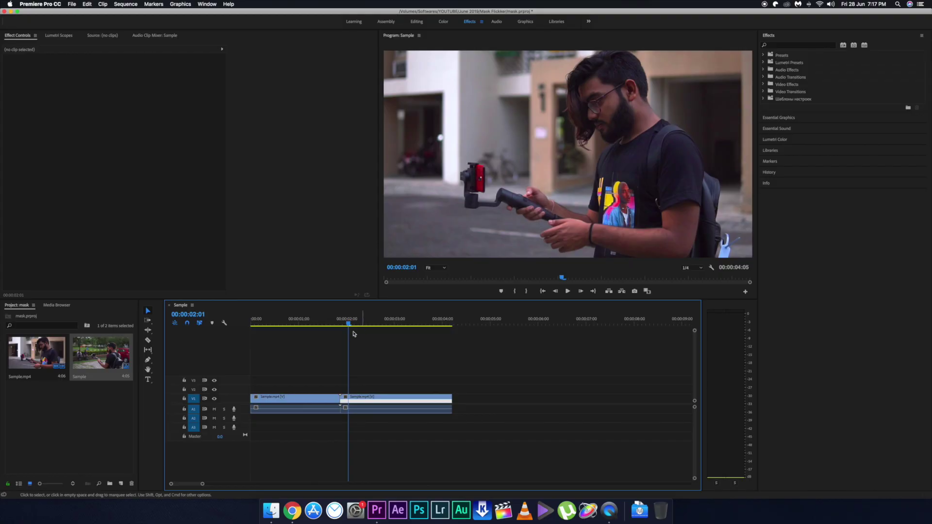
pyautogui.press('Up')
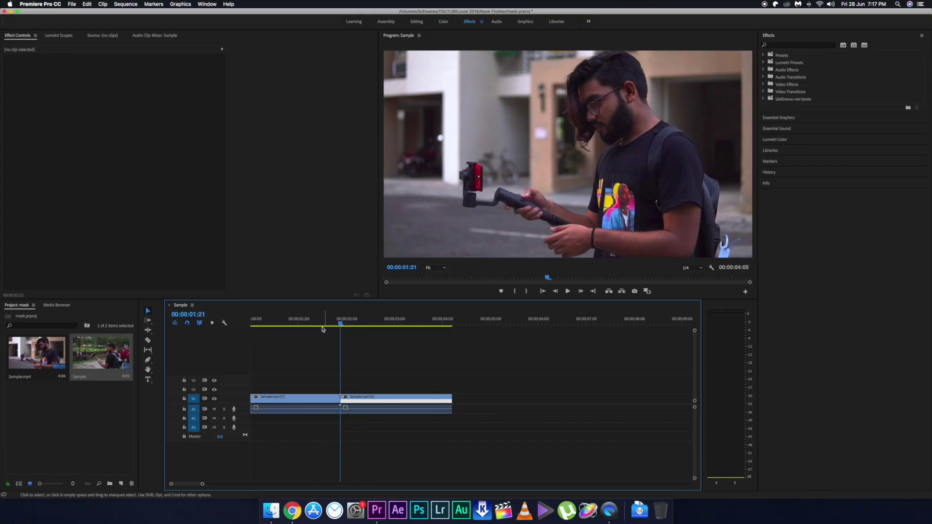
# - Park the playhead on the 00:00:01:21 cut and open Export Frame for that frame
pyautogui.press('space')
pyautogui.press('space')
pyautogui.click(340, 324)
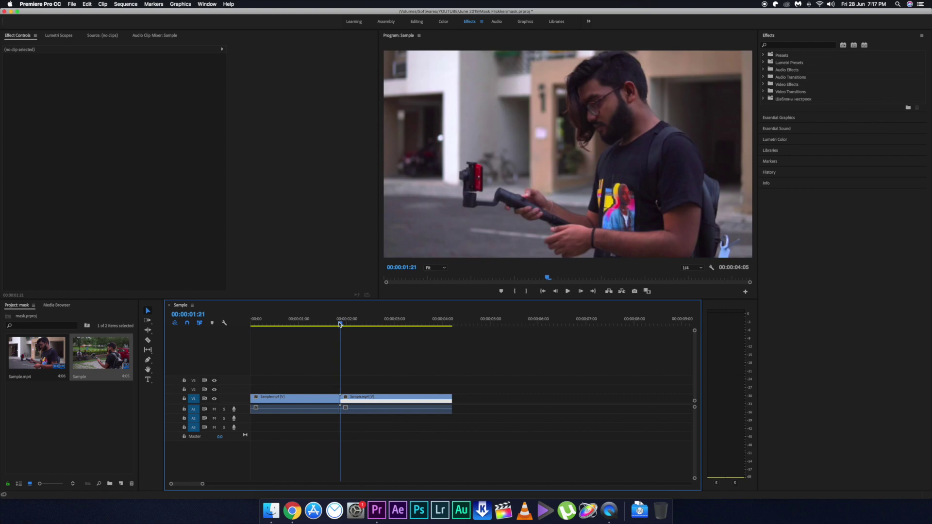
pyautogui.press('Down')
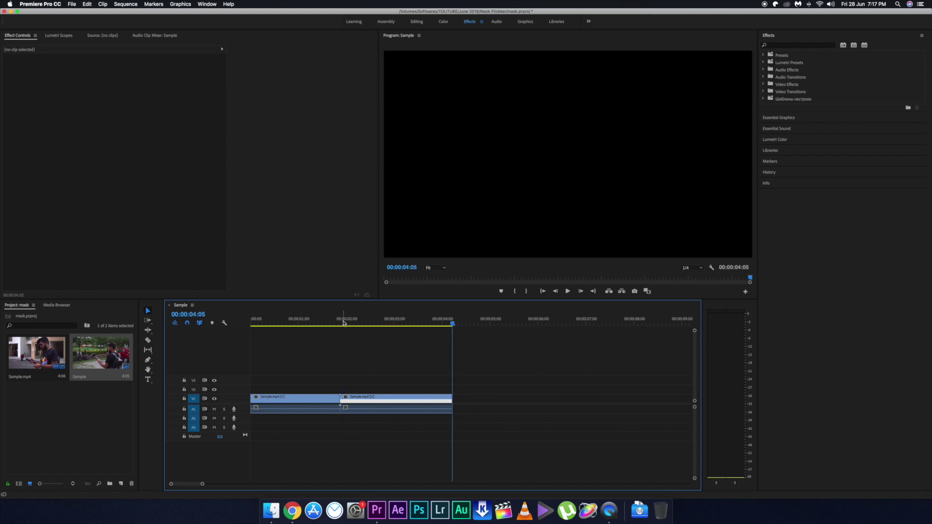
pyautogui.click(343, 323)
pyautogui.press('Left')
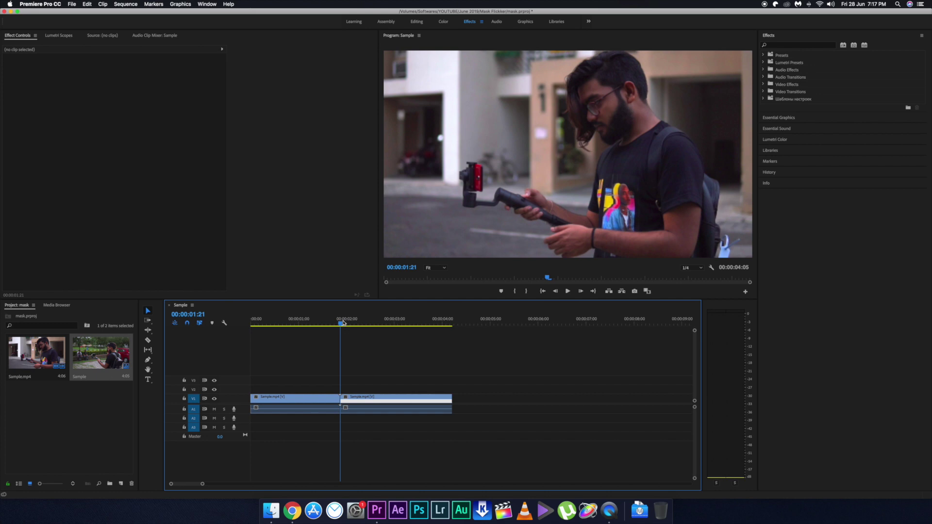
pyautogui.click(634, 292)
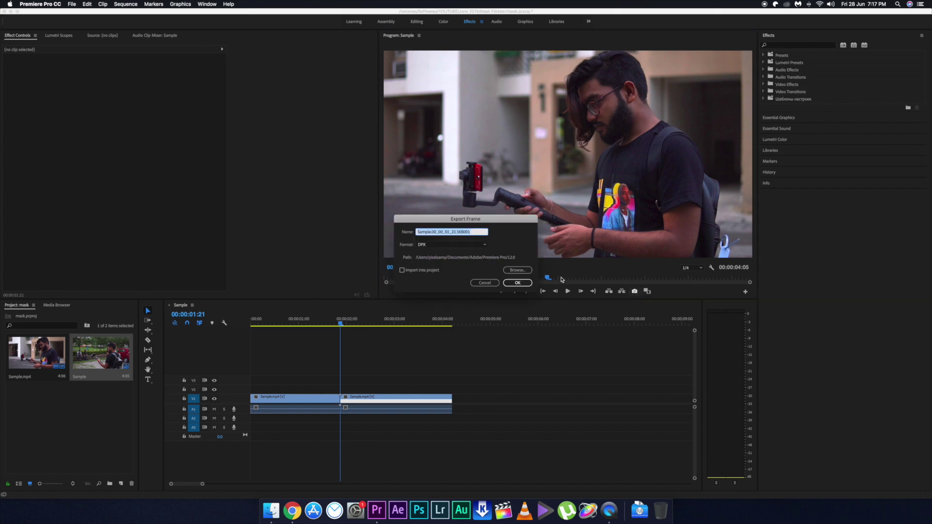
# - Export the cut frame as a JPEG to the Desktop and drop the still onto track V2
pyautogui.click(478, 247)
pyautogui.click(442, 260)
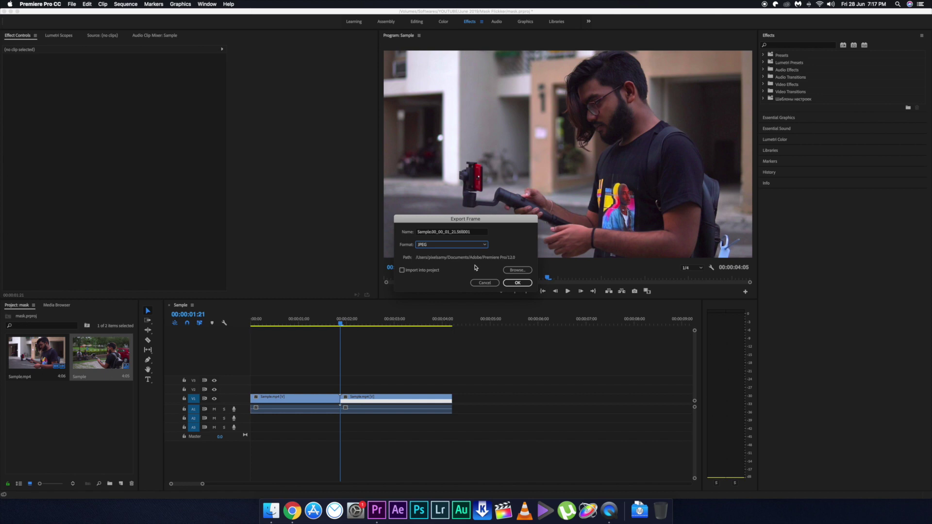
pyautogui.click(517, 271)
pyautogui.click(439, 239)
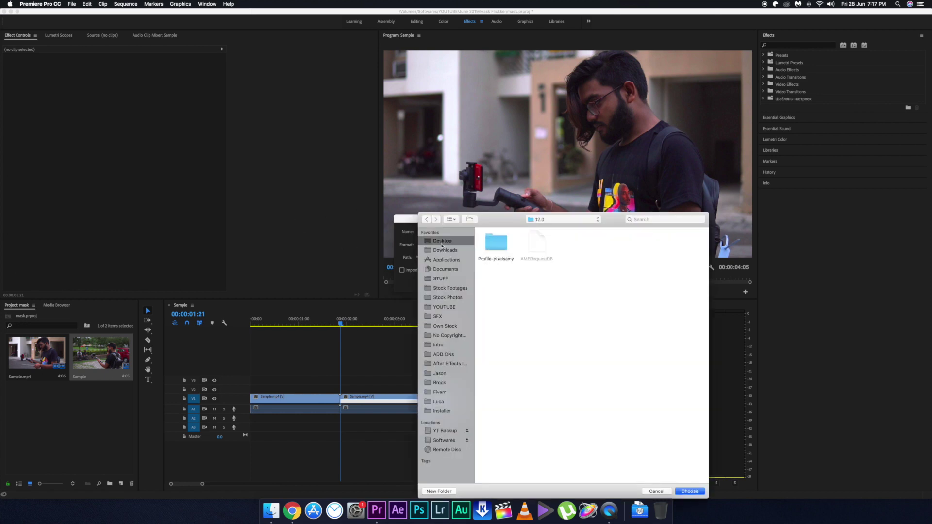
pyautogui.click(690, 494)
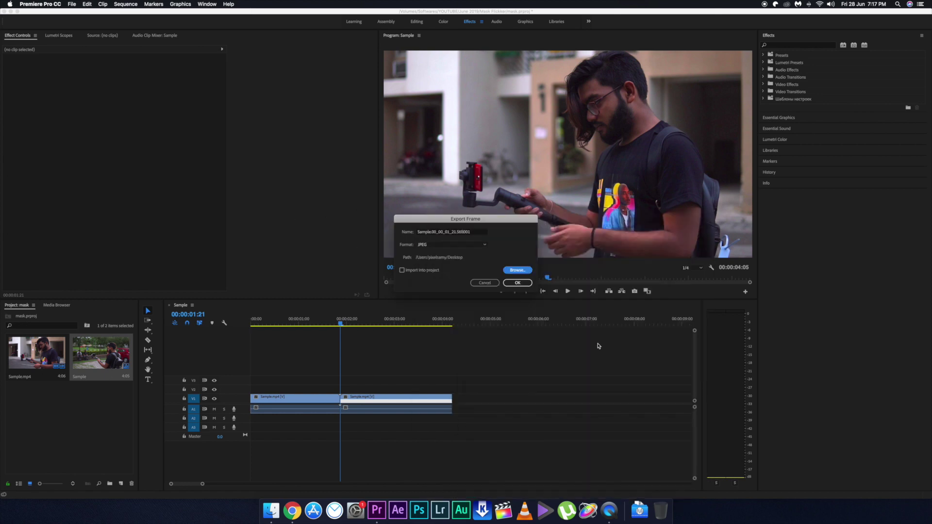
pyautogui.click(518, 282)
pyautogui.moveTo(856, 210); pyautogui.dragTo(784, 209)
pyautogui.moveTo(907, 115); pyautogui.dragTo(288, 390)
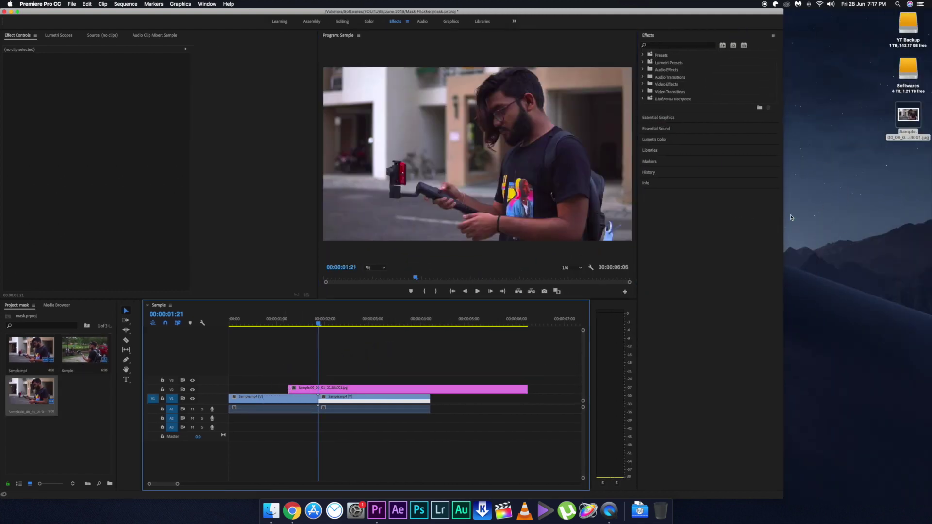
# - Trim the V2 JPEG still to end at the cut and park the playhead at 00:00:01:11
pyautogui.moveTo(784, 219); pyautogui.dragTo(931, 219)
pyautogui.click(537, 389)
pyautogui.moveTo(552, 389); pyautogui.dragTo(343, 388)
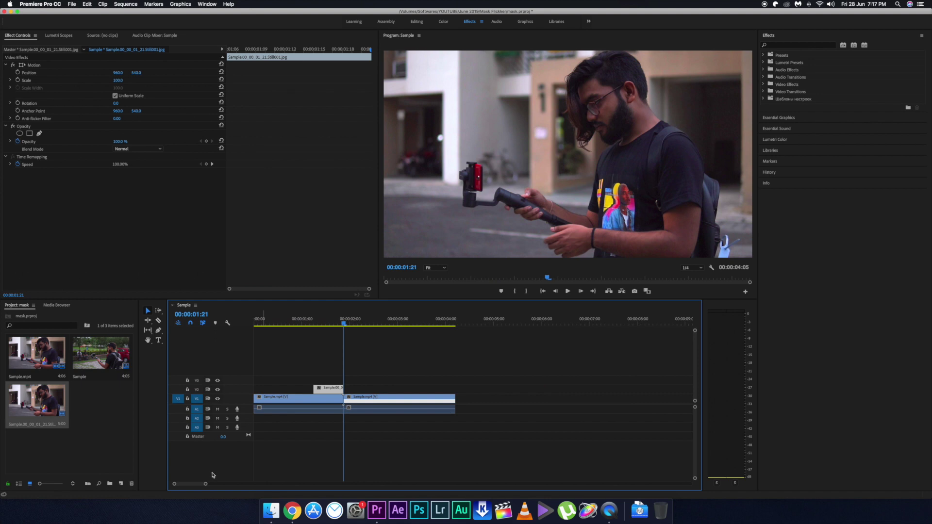
pyautogui.moveTo(205, 484); pyautogui.dragTo(188, 484)
pyautogui.click(381, 331)
pyautogui.click(386, 325)
pyautogui.press('Right')
pyautogui.press('Right')
pyautogui.press('Right')
pyautogui.press('Right')
pyautogui.press('Right')
pyautogui.press('Right')
pyautogui.press('Right')
pyautogui.press('Right')
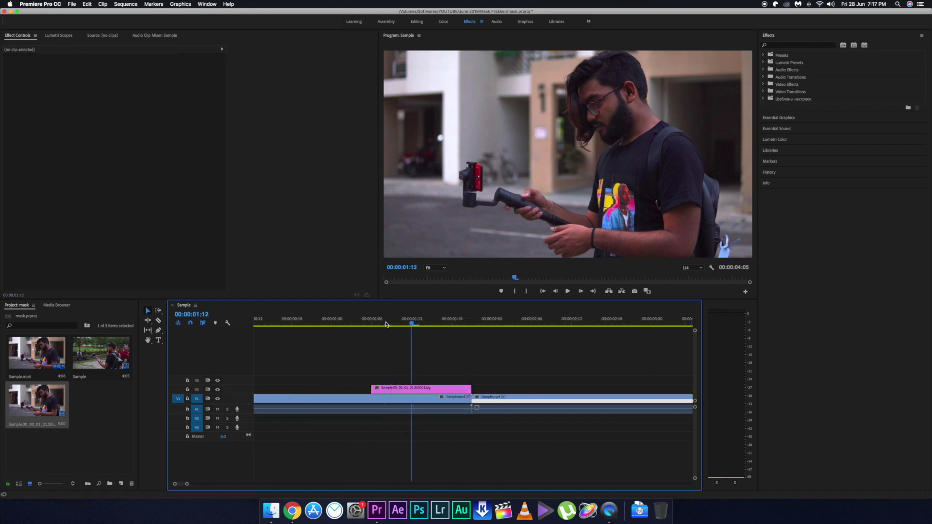
pyautogui.click(381, 389)
pyautogui.moveTo(420, 324); pyautogui.dragTo(409, 329)
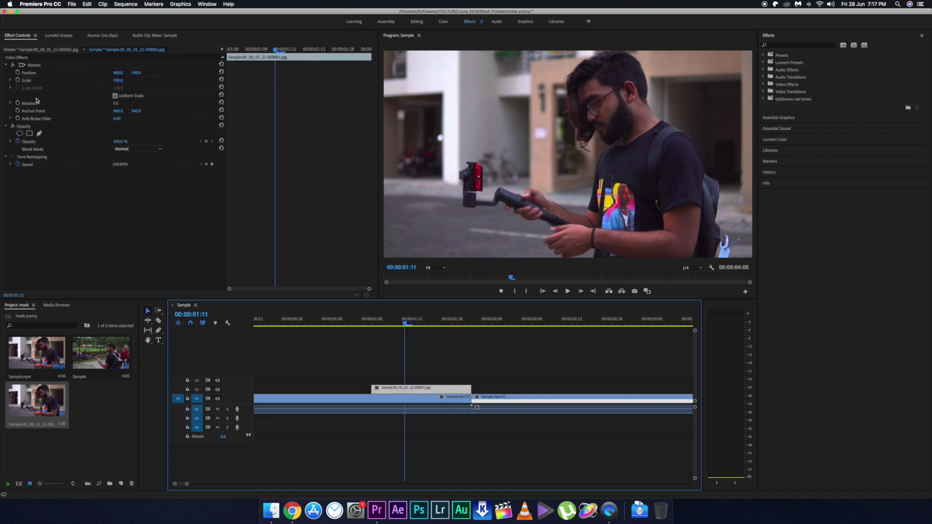
# - Set the Program monitor to 50% and add a free-draw bezier Opacity mask to the still
pyautogui.click(435, 267)
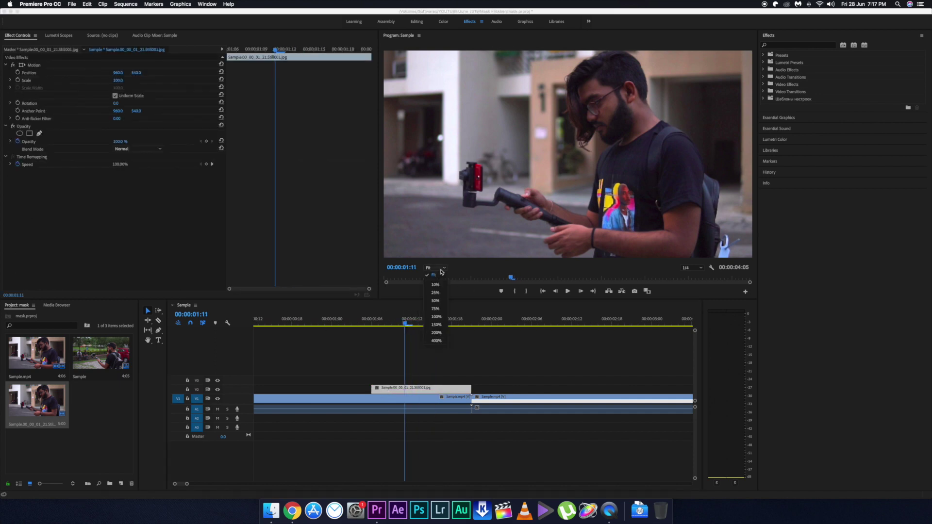
pyautogui.click(440, 301)
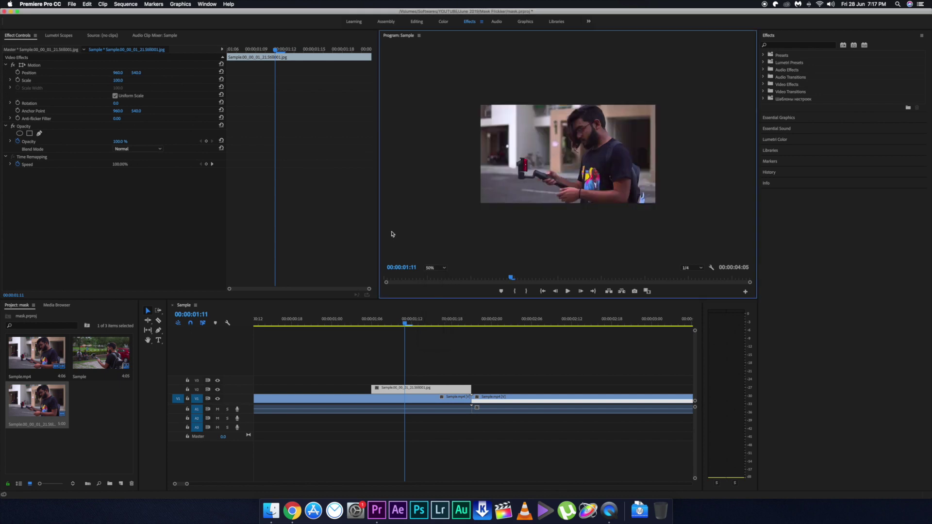
pyautogui.click(39, 133)
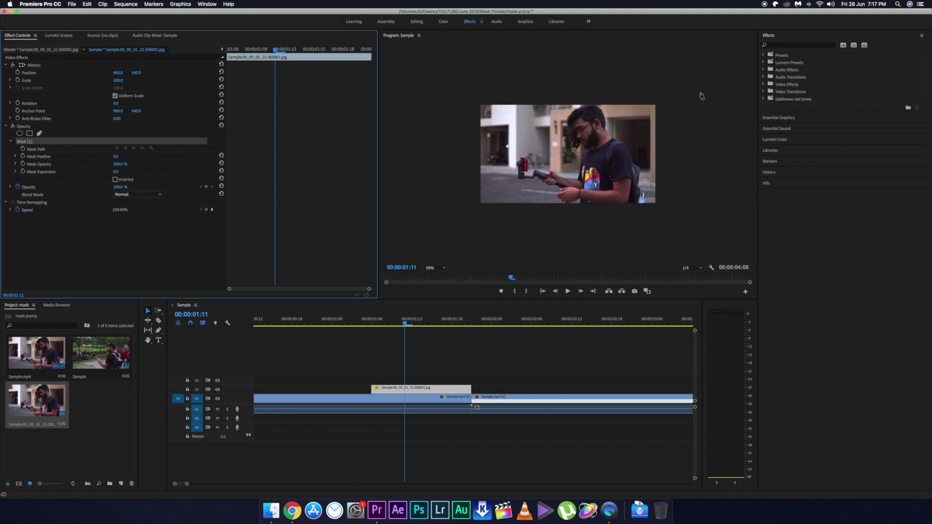
# - Trace a closed mask around the person and backpack, extending to the frame's right edge
pyautogui.click(594, 101)
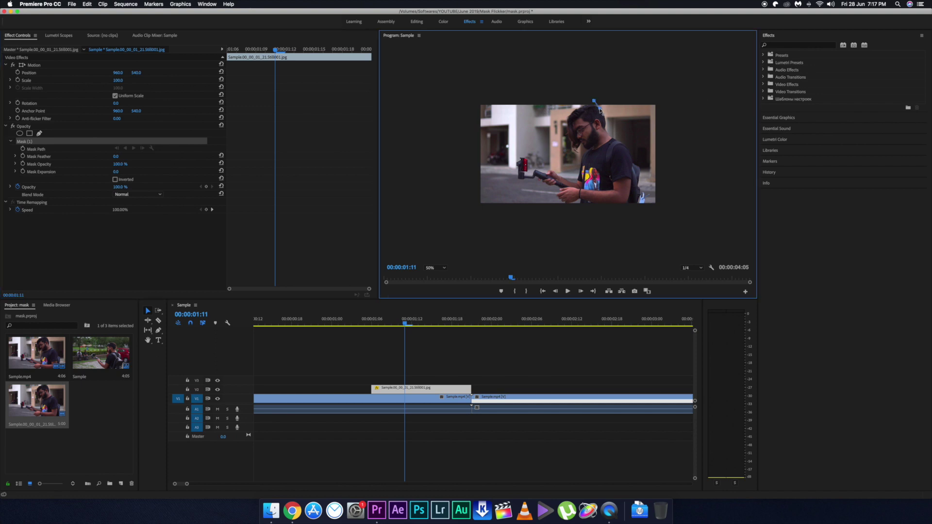
pyautogui.moveTo(595, 99); pyautogui.dragTo(589, 101)
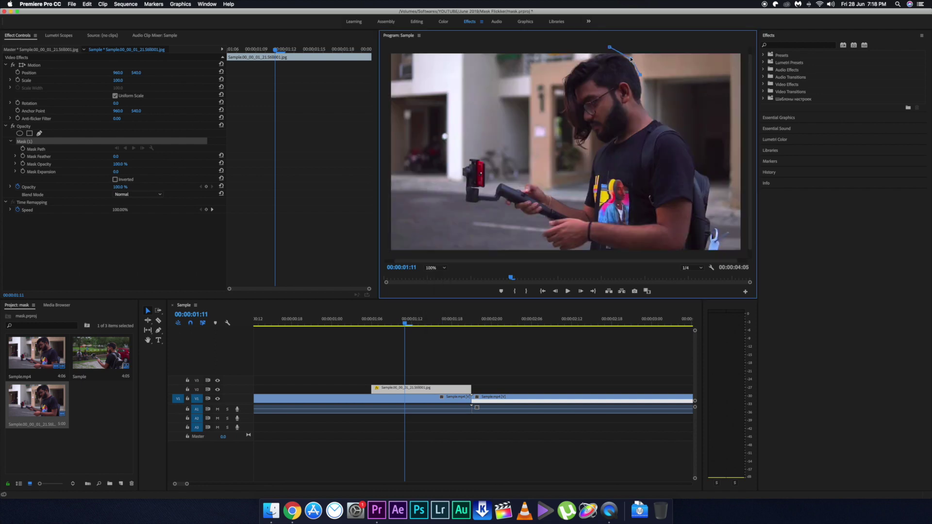
pyautogui.click(641, 88)
pyautogui.click(640, 99)
pyautogui.click(654, 118)
pyautogui.click(663, 123)
pyautogui.click(677, 131)
pyautogui.click(684, 139)
pyautogui.click(696, 167)
pyautogui.click(711, 184)
pyautogui.click(710, 194)
pyautogui.click(710, 208)
pyautogui.click(708, 222)
pyautogui.click(708, 236)
pyautogui.click(704, 252)
pyautogui.click(743, 253)
pyautogui.click(744, 49)
pyautogui.click(610, 47)
pyautogui.click(454, 392)
# - Alt-drag a copy to V3, invert its mask, and make it start seven frames later
pyautogui.moveTo(440, 388); pyautogui.dragTo(440, 380)
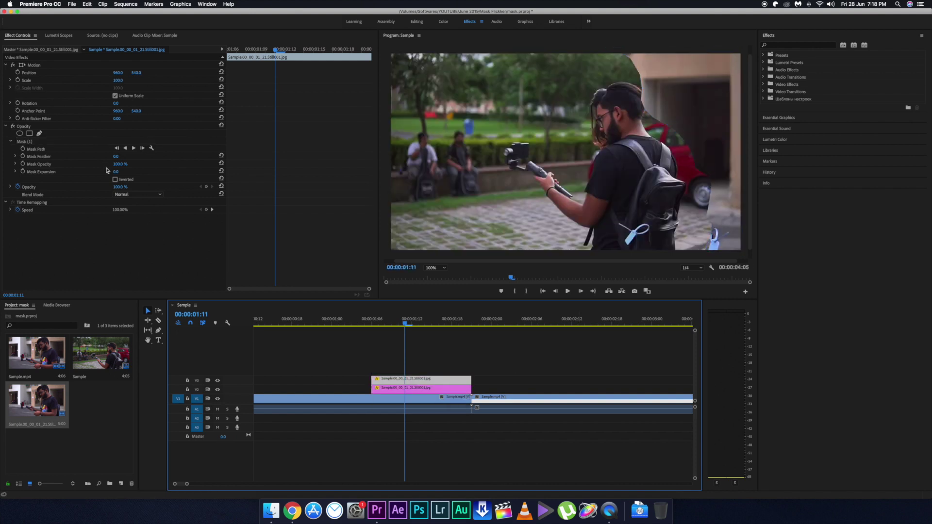
pyautogui.click(115, 180)
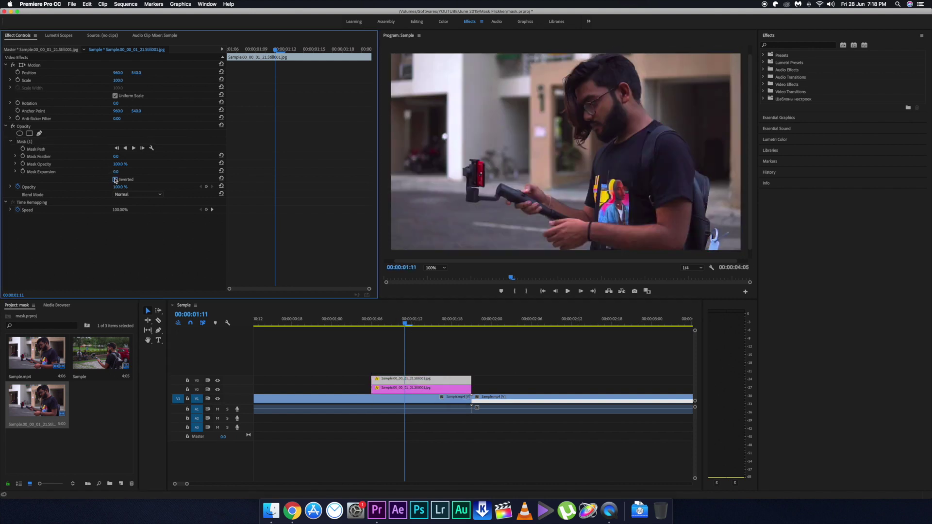
pyautogui.click(401, 383)
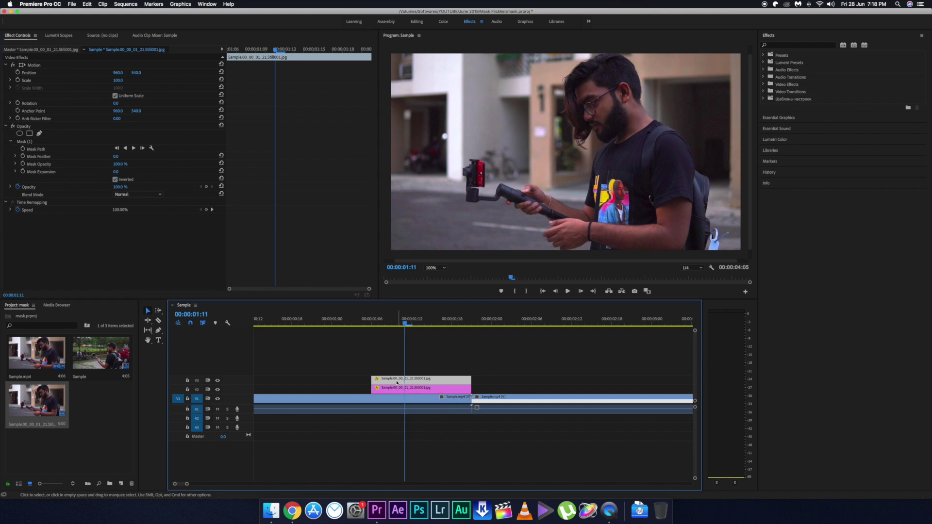
pyautogui.moveTo(372, 379); pyautogui.dragTo(421, 379)
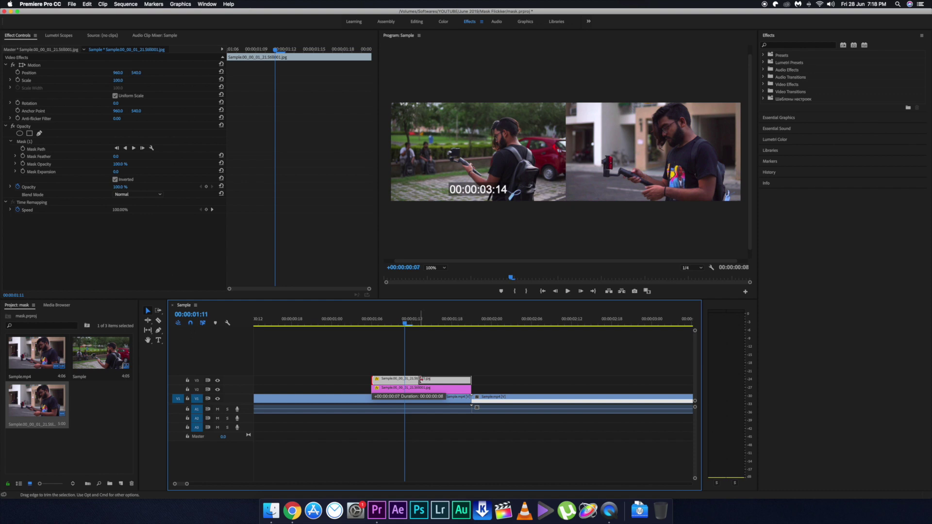
pyautogui.moveTo(421, 379); pyautogui.dragTo(421, 379)
pyautogui.moveTo(403, 324); pyautogui.dragTo(381, 328)
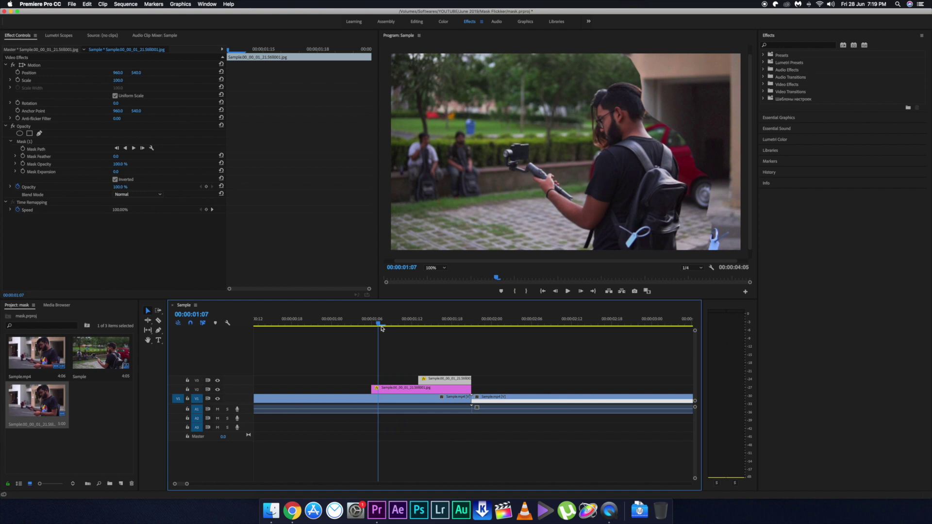
# - Razor both masked stills on V2 and V3 into short pieces a few frames long
pyautogui.press('c')
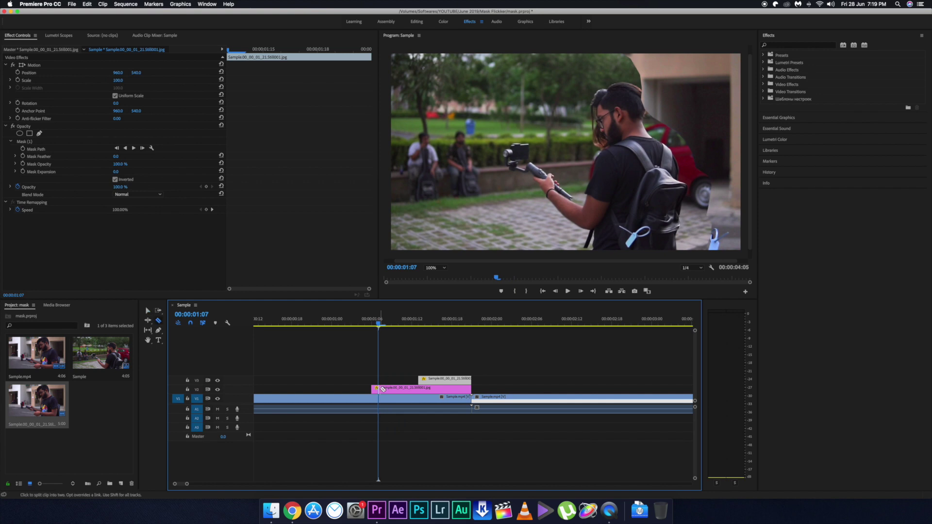
pyautogui.click(381, 388)
pyautogui.click(398, 388)
pyautogui.click(405, 388)
pyautogui.click(411, 388)
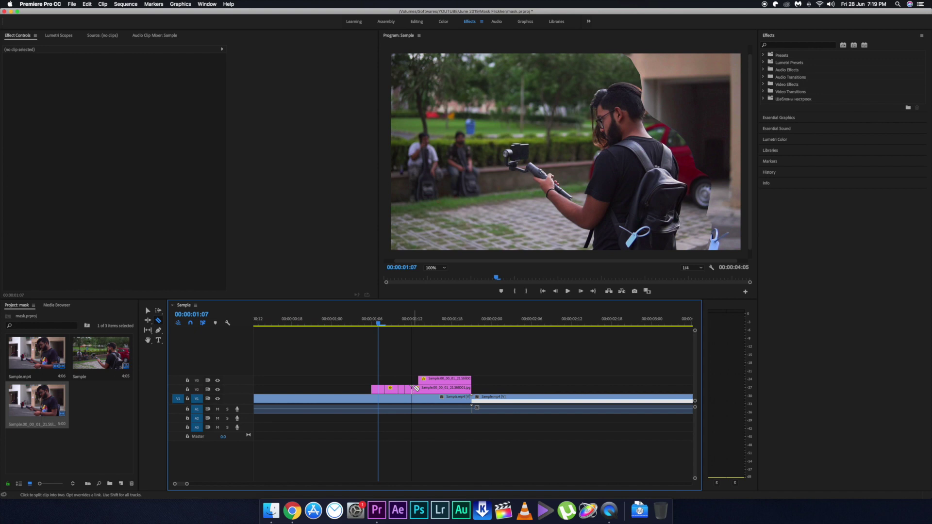
pyautogui.click(418, 388)
pyautogui.click(426, 379)
pyautogui.click(432, 379)
pyautogui.click(439, 379)
pyautogui.click(452, 379)
pyautogui.click(459, 379)
pyautogui.click(465, 379)
# - Delete alternating pieces from both stills, leaving gaps that create the flicker
pyautogui.press('v')
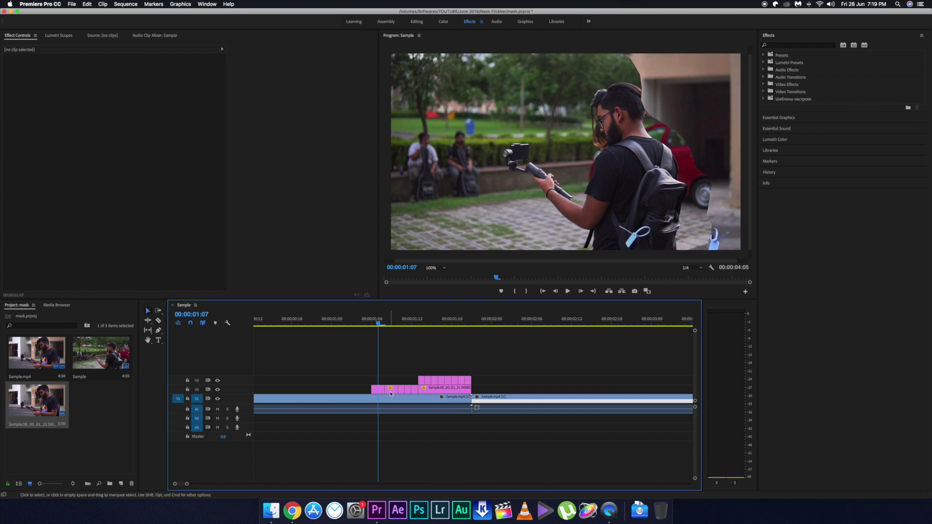
pyautogui.click(382, 390)
pyautogui.press('Delete')
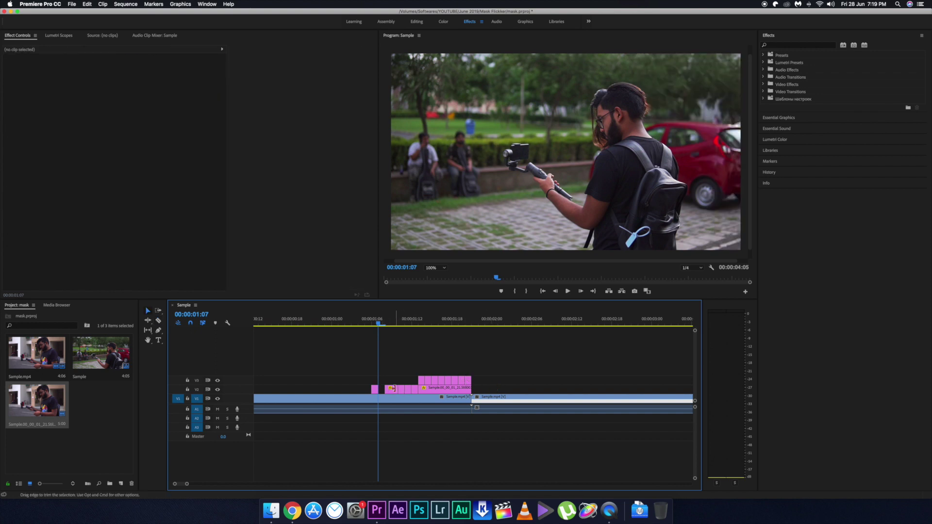
pyautogui.moveTo(396, 388); pyautogui.dragTo(398, 389)
pyautogui.click(408, 390)
pyautogui.press('Delete')
pyautogui.moveTo(421, 388); pyautogui.dragTo(438, 380)
pyautogui.click(447, 381)
pyautogui.press('Delete')
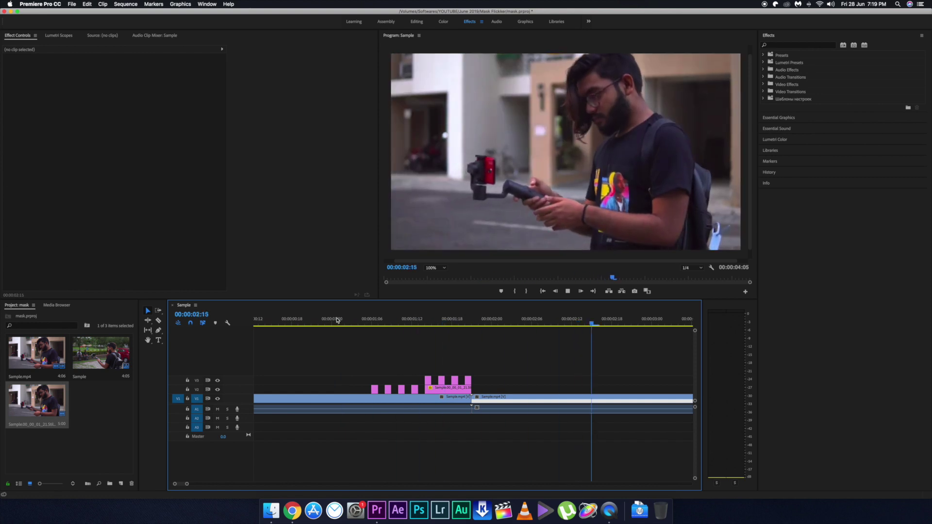
pyautogui.click(337, 320)
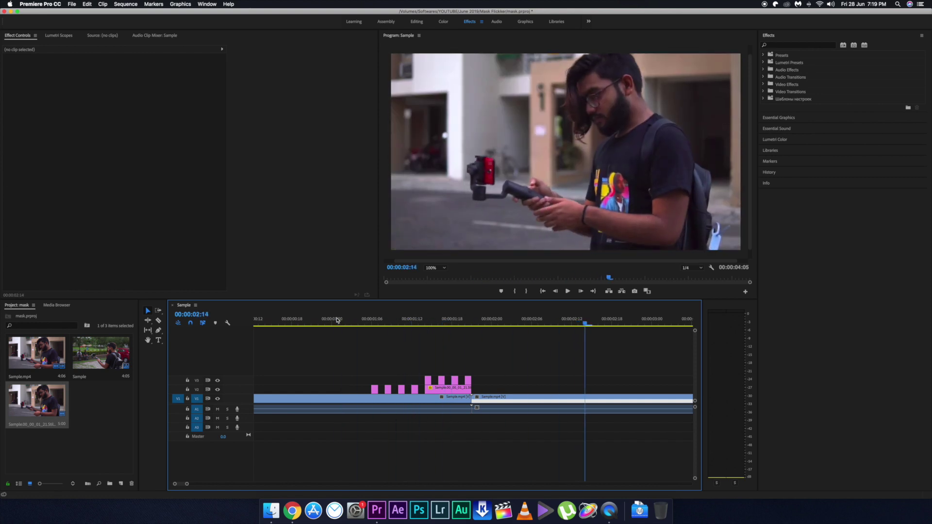